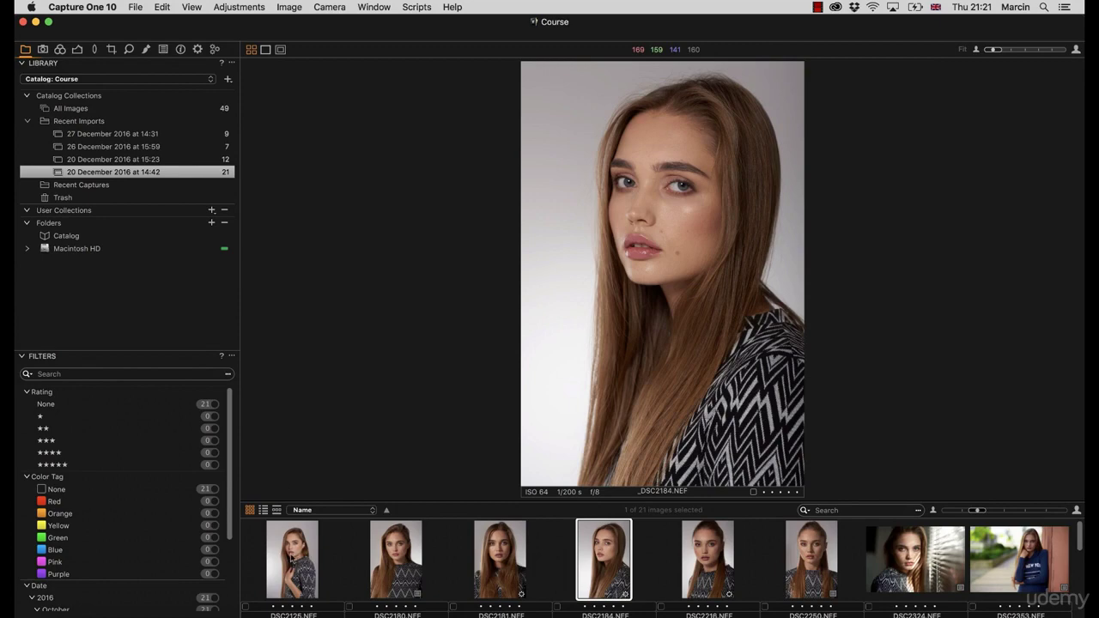
Preview portraits DSC2125, DSC2180 and DSC2181, then check the 15:23 import before returning to 14:42
click(289, 558)
click(402, 574)
click(501, 570)
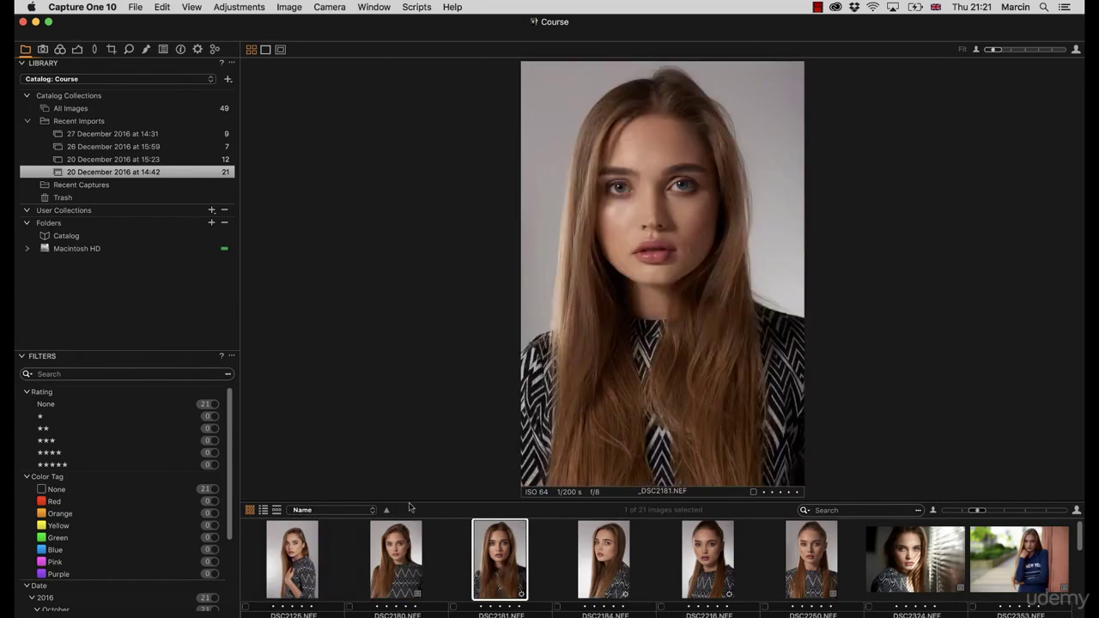
click(154, 160)
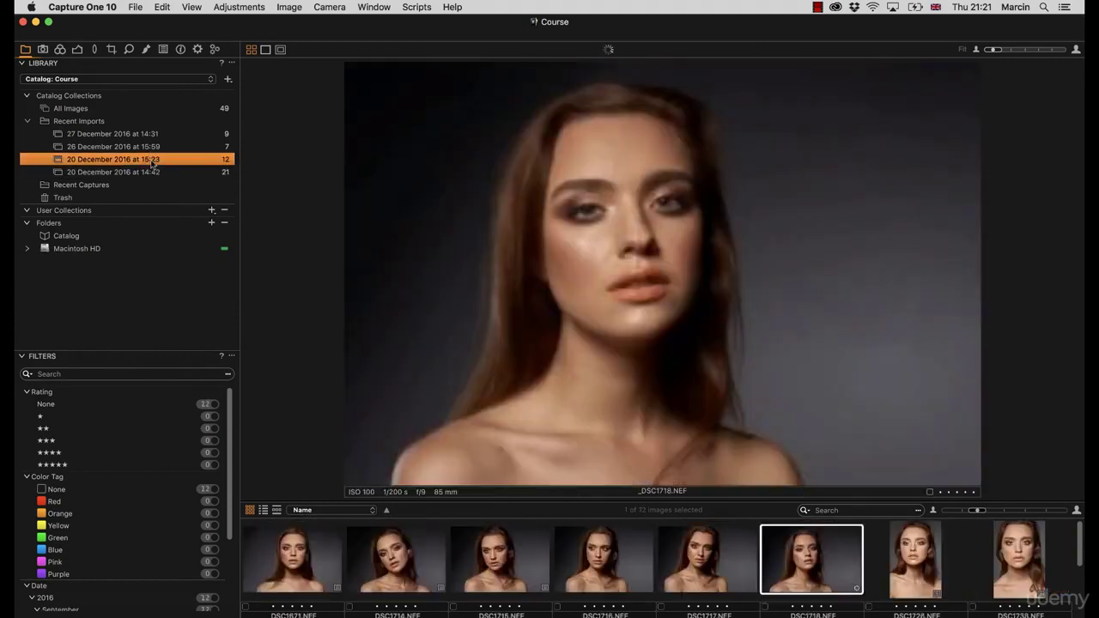
click(153, 173)
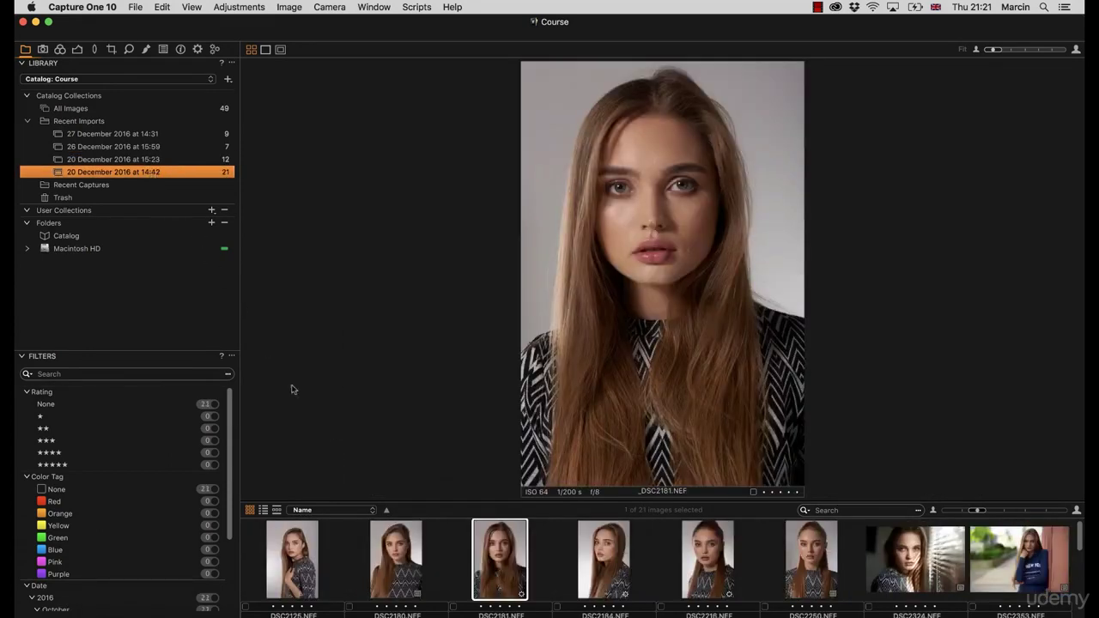
Look through shots DSC2471, DSC2670 and DSC2184, then load portrait _DSC2216.NEF in the viewer
scroll(695, 583, down, 2)
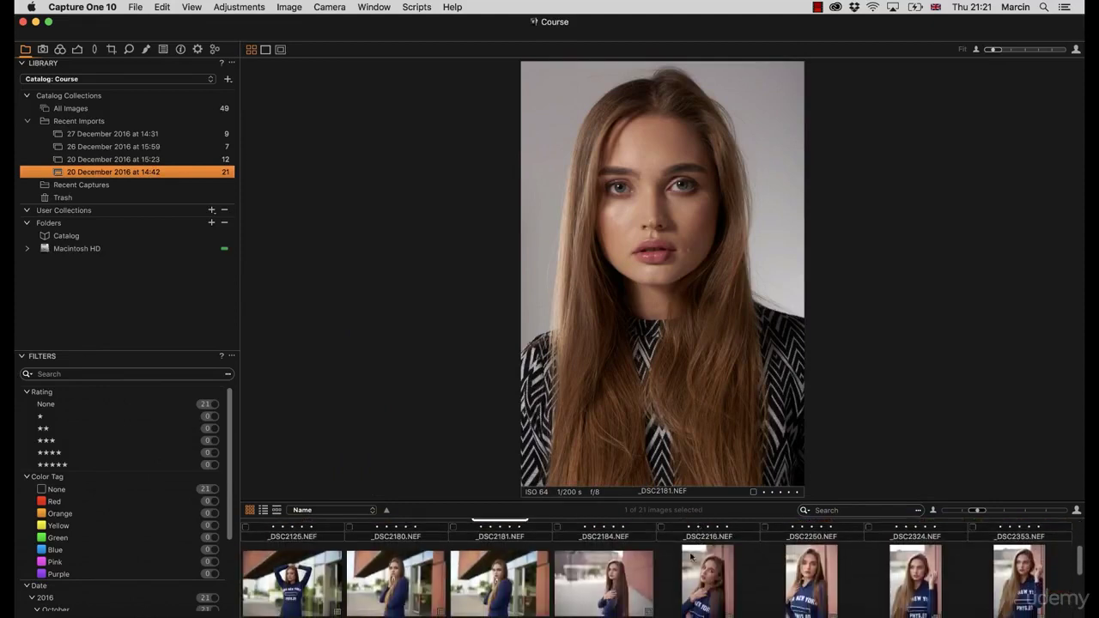
click(626, 576)
click(687, 589)
scroll(687, 584, down, 3)
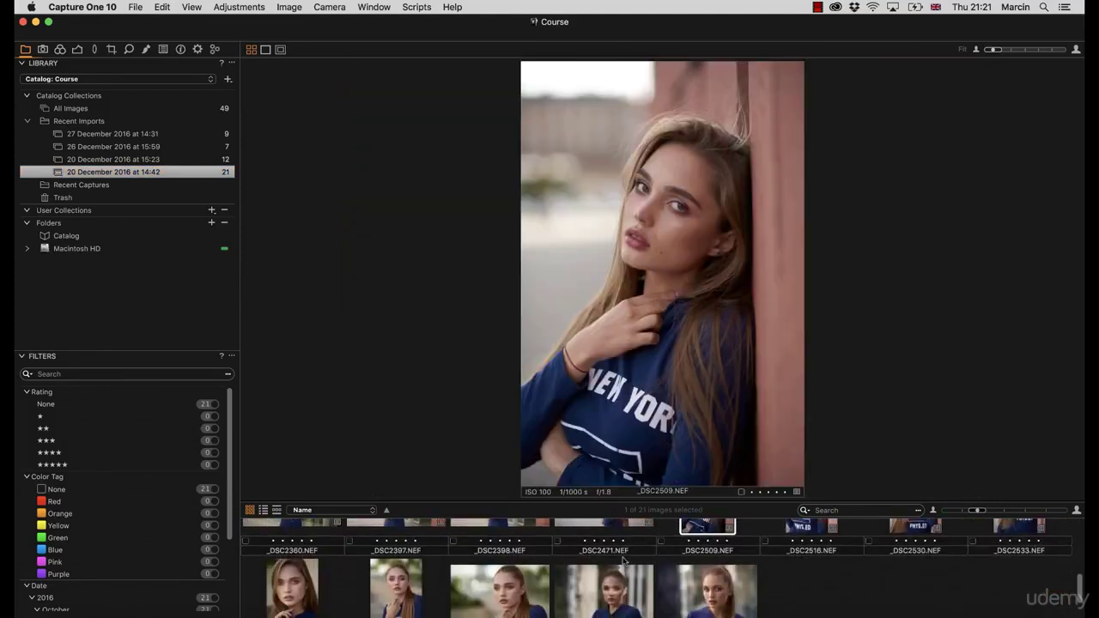
click(626, 566)
scroll(625, 566, up, 5)
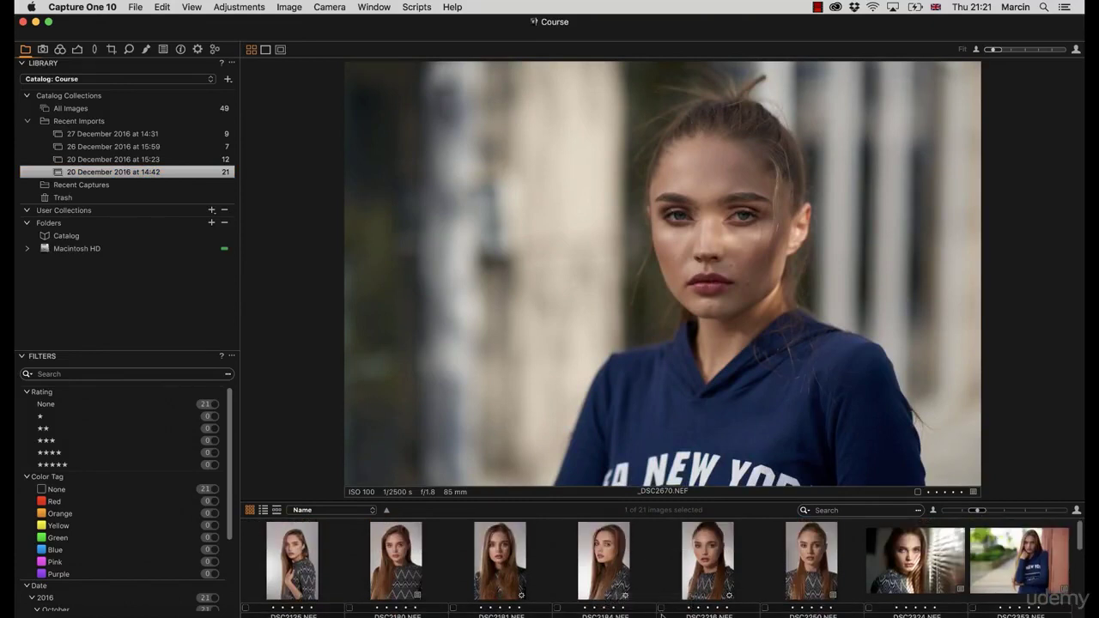
click(628, 563)
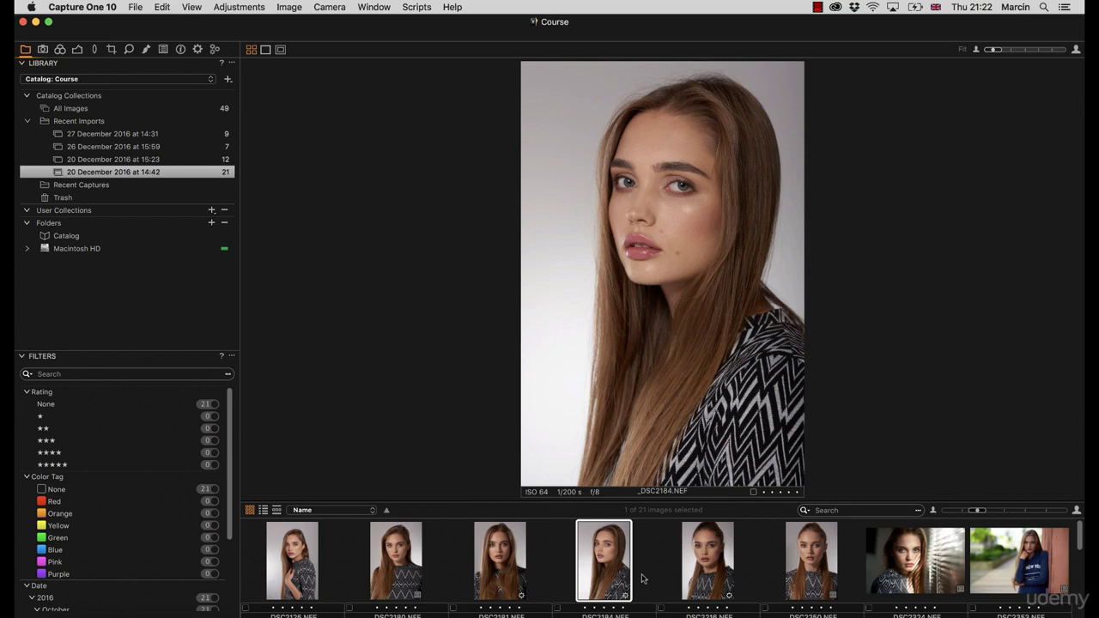
click(706, 562)
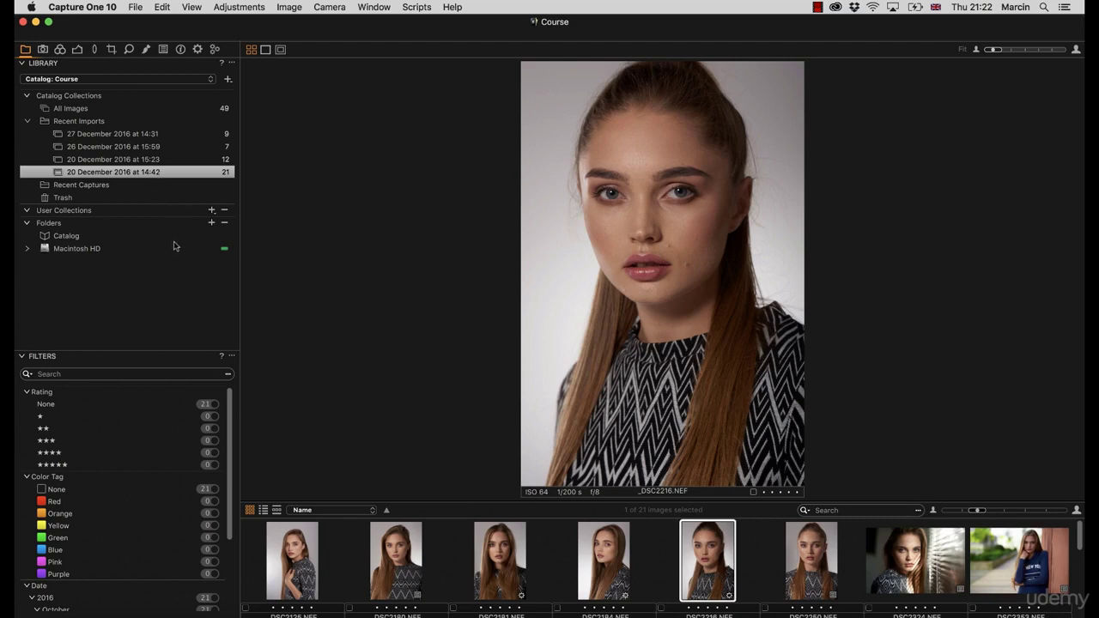
In the Exposure tools, set HDR Shadow to 12 and Highlight to 10, with Contrast at 0
click(78, 50)
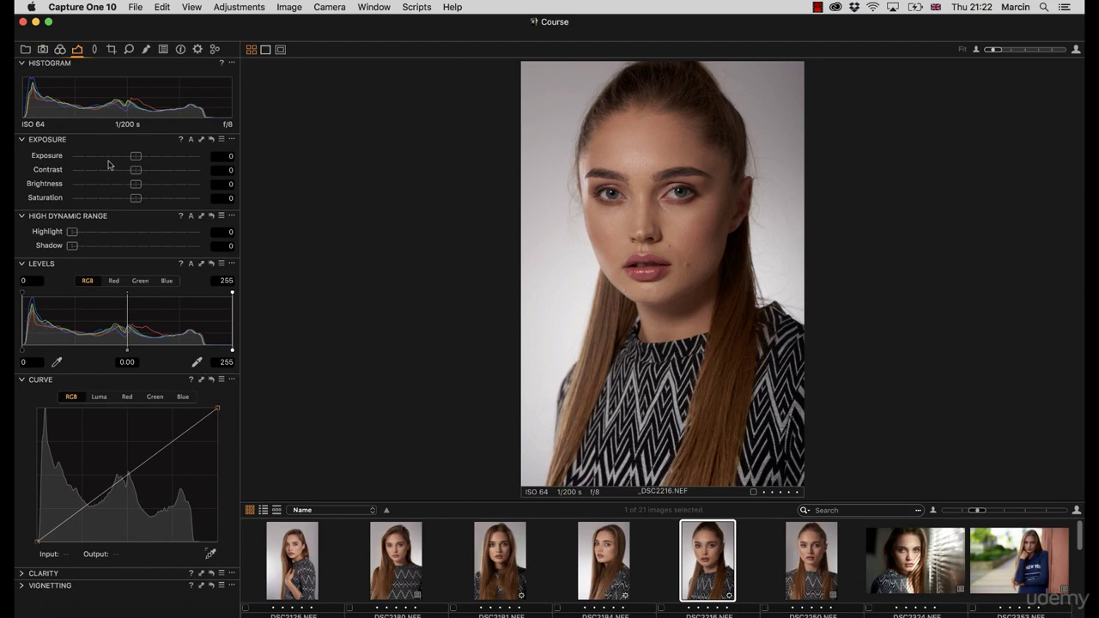
drag(73, 248, 89, 252)
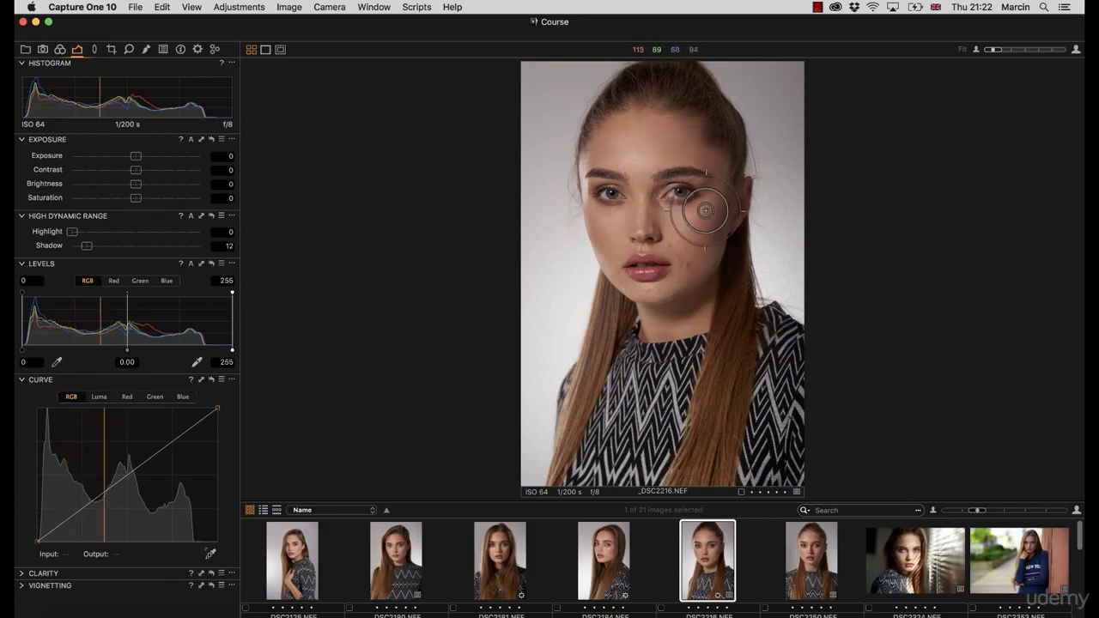
drag(73, 233, 85, 234)
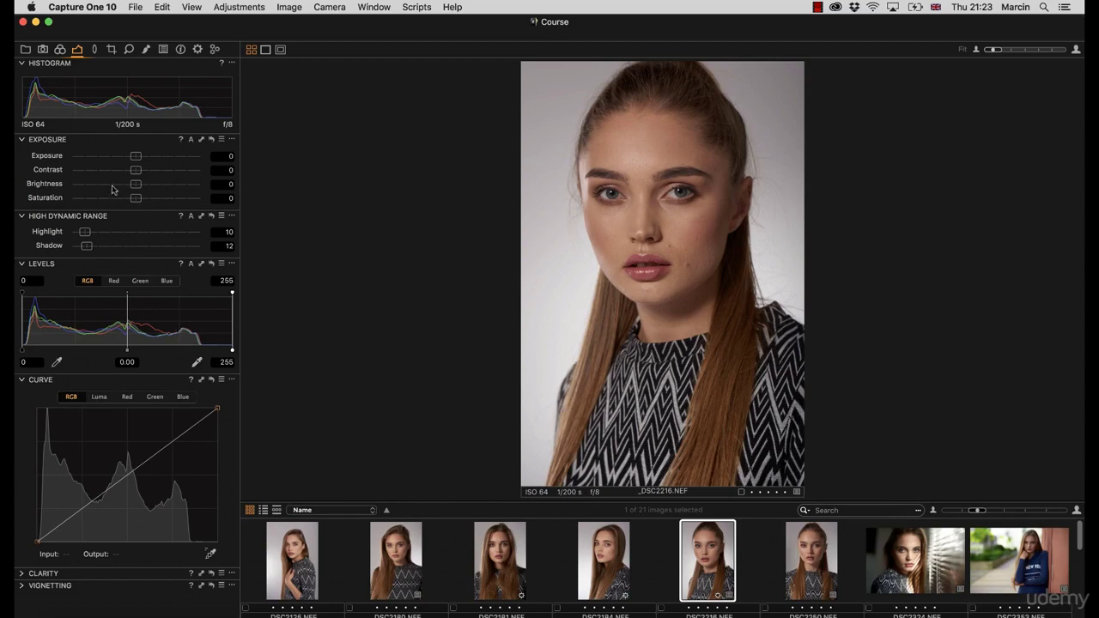
drag(131, 175, 112, 171)
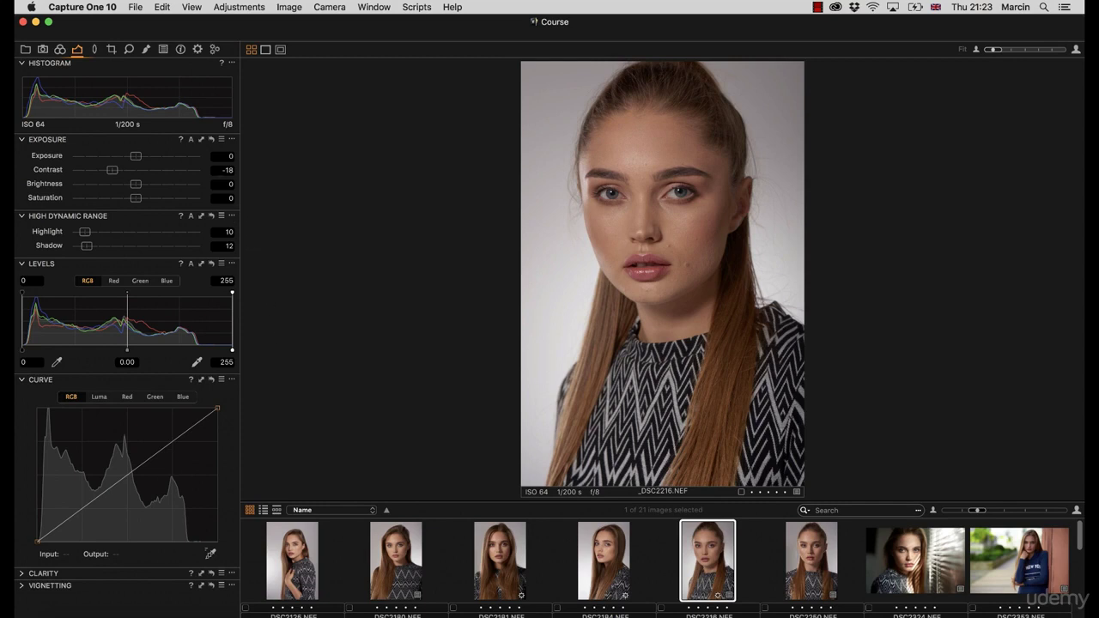
click(222, 170)
text(0)
key(Return)
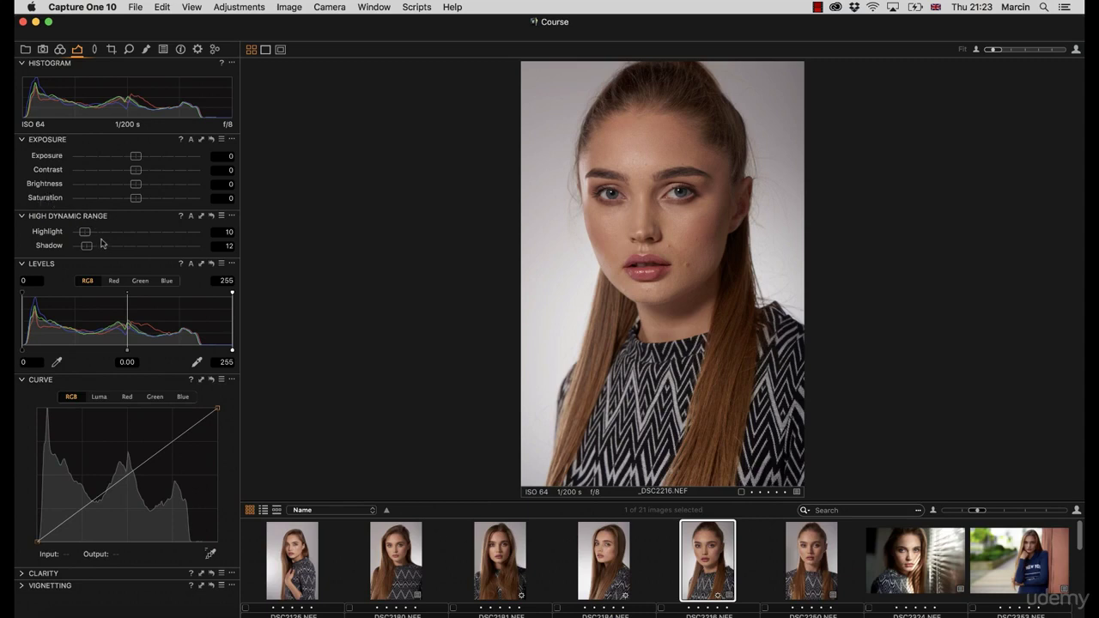
Move from the Color tools to the Local Adjustments tools
click(60, 50)
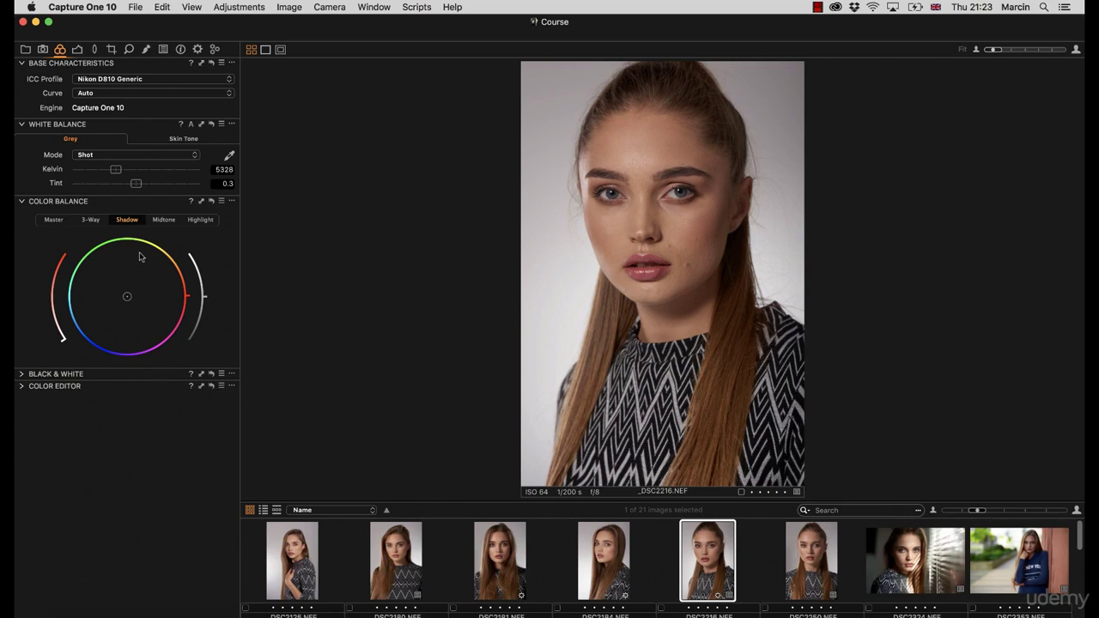
click(145, 50)
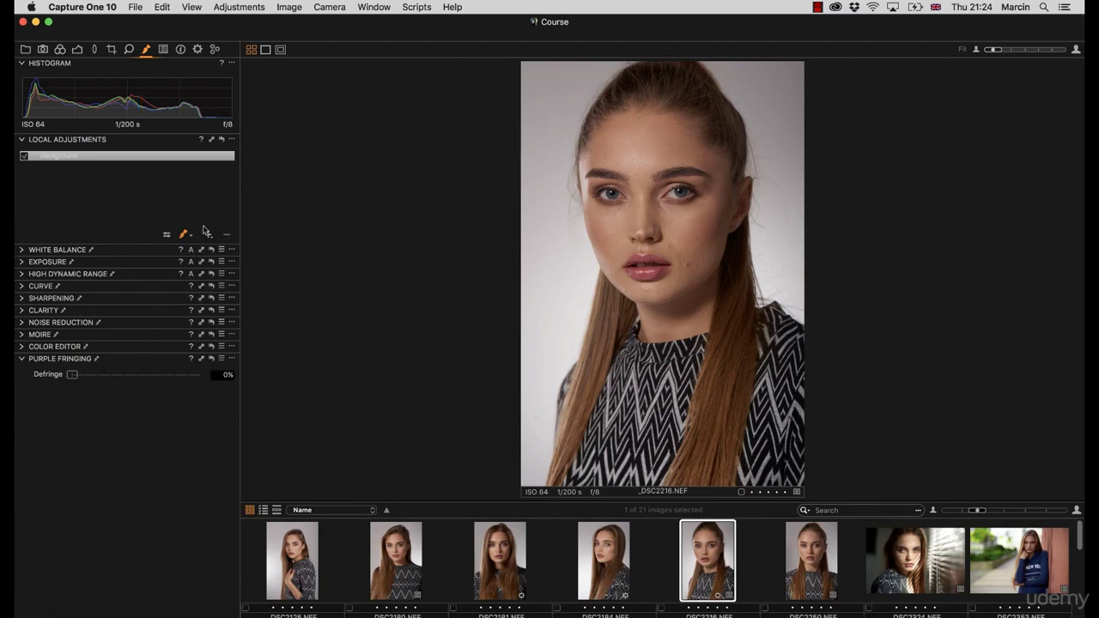
Add a new local adjustment layer named BG
click(206, 232)
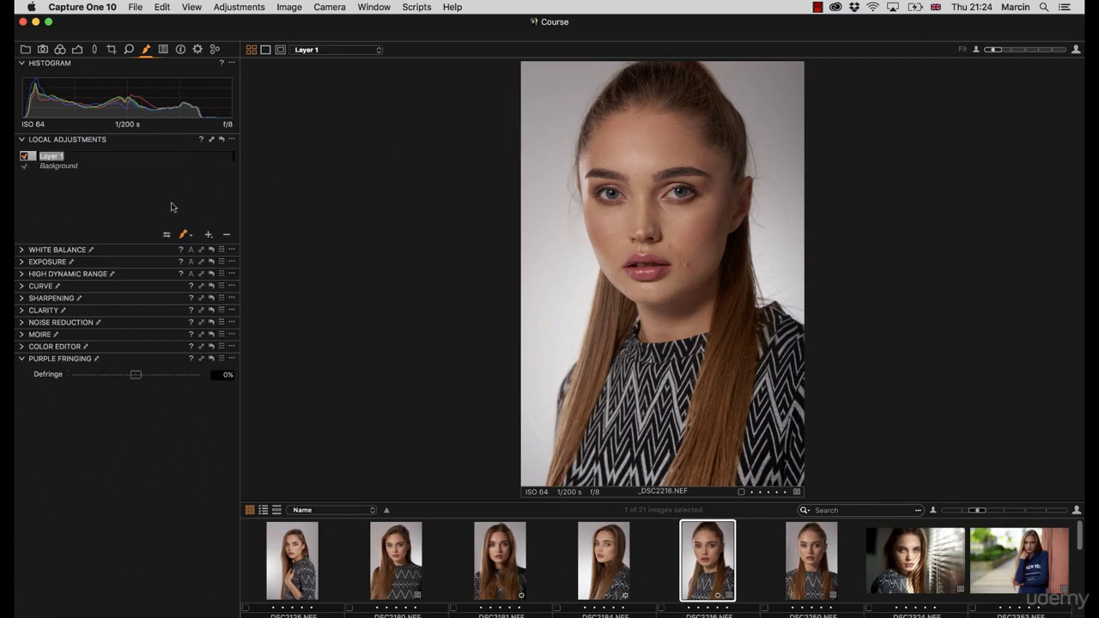
text(BG)
key(Return)
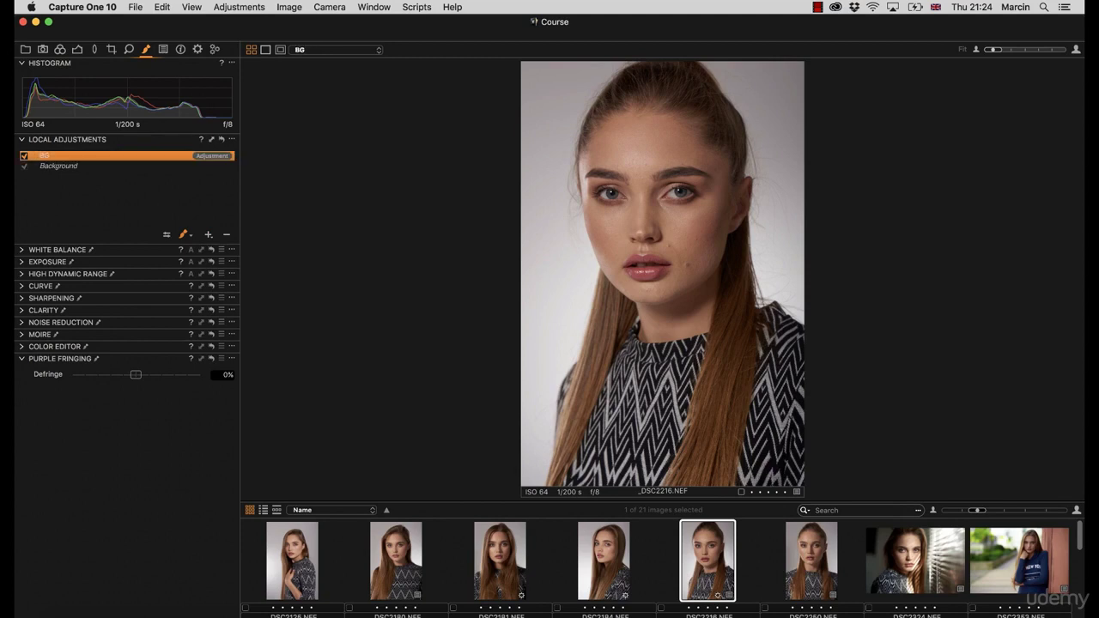
Resize the brush and paint the BG mask over the left and right background
right_click(542, 101)
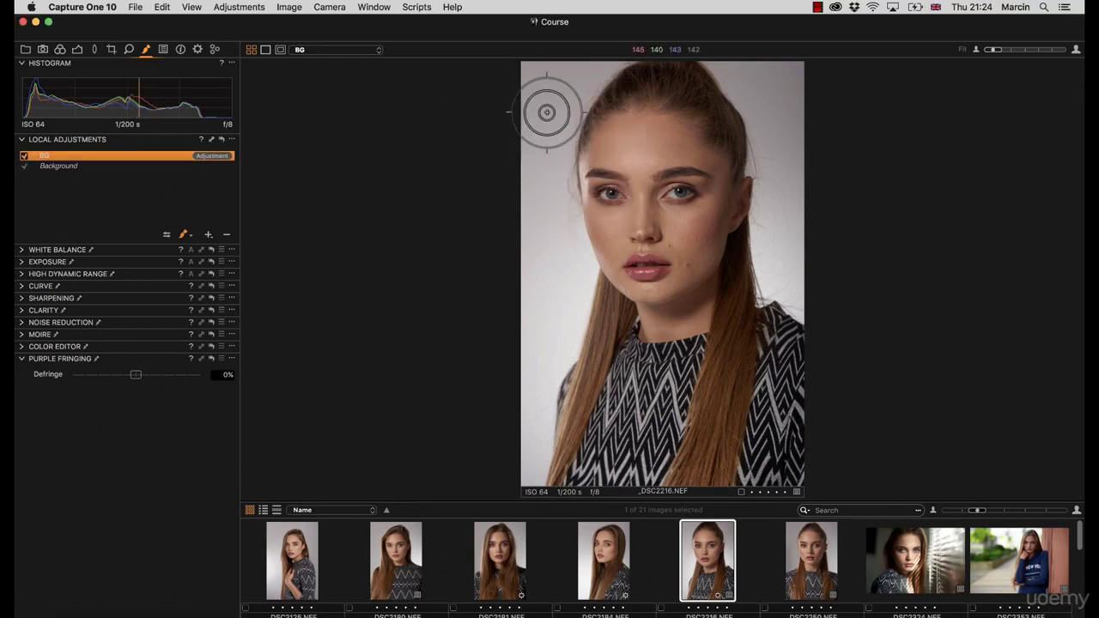
right_click(545, 114)
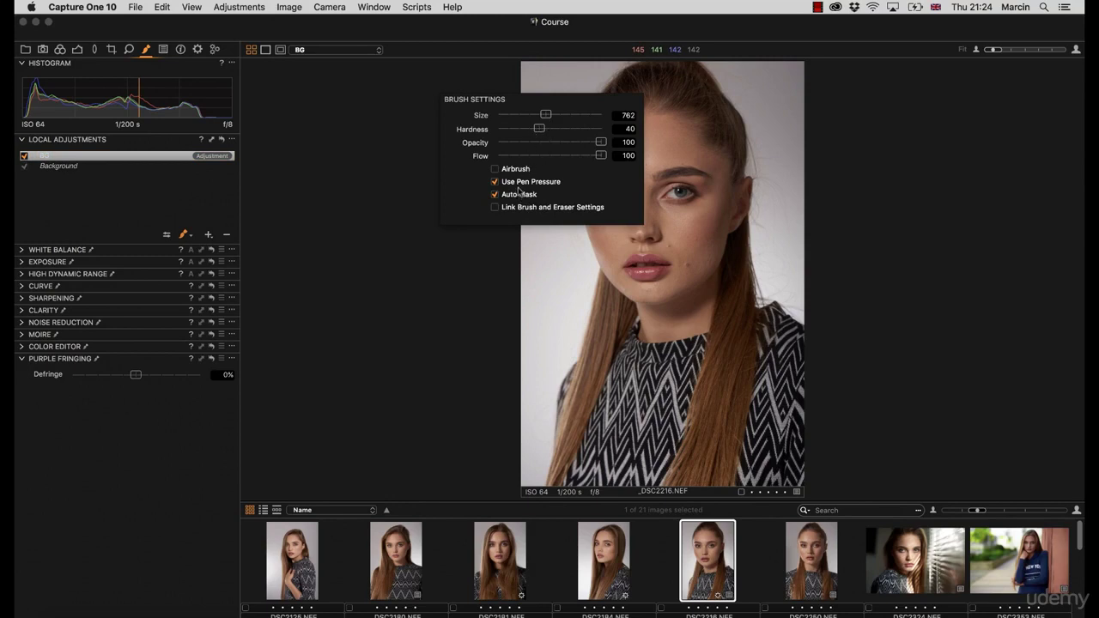
mouse_move(527, 158)
mouse_down()
mouse_move(529, 73)
mouse_move(533, 140)
mouse_move(547, 104)
mouse_move(548, 131)
mouse_move(520, 474)
mouse_move(573, 275)
mouse_move(571, 264)
mouse_move(566, 281)
mouse_move(546, 251)
mouse_move(551, 188)
mouse_move(565, 255)
mouse_move(553, 186)
mouse_move(572, 260)
mouse_move(558, 328)
mouse_move(558, 131)
mouse_move(578, 74)
mouse_move(614, 52)
mouse_move(569, 90)
mouse_move(565, 61)
mouse_move(541, 67)
mouse_move(511, 89)
mouse_move(498, 122)
mouse_move(515, 265)
mouse_move(564, 257)
mouse_move(564, 241)
mouse_move(575, 267)
mouse_move(562, 245)
mouse_up()
mouse_move(775, 282)
mouse_down()
mouse_move(803, 320)
mouse_move(768, 275)
mouse_move(779, 270)
mouse_move(768, 244)
mouse_move(790, 222)
mouse_move(799, 263)
mouse_move(795, 232)
mouse_move(778, 241)
mouse_move(766, 230)
mouse_move(757, 106)
mouse_move(709, 45)
mouse_move(743, 57)
mouse_move(781, 96)
mouse_move(797, 187)
mouse_move(794, 53)
mouse_move(804, 96)
mouse_move(787, 198)
mouse_up()
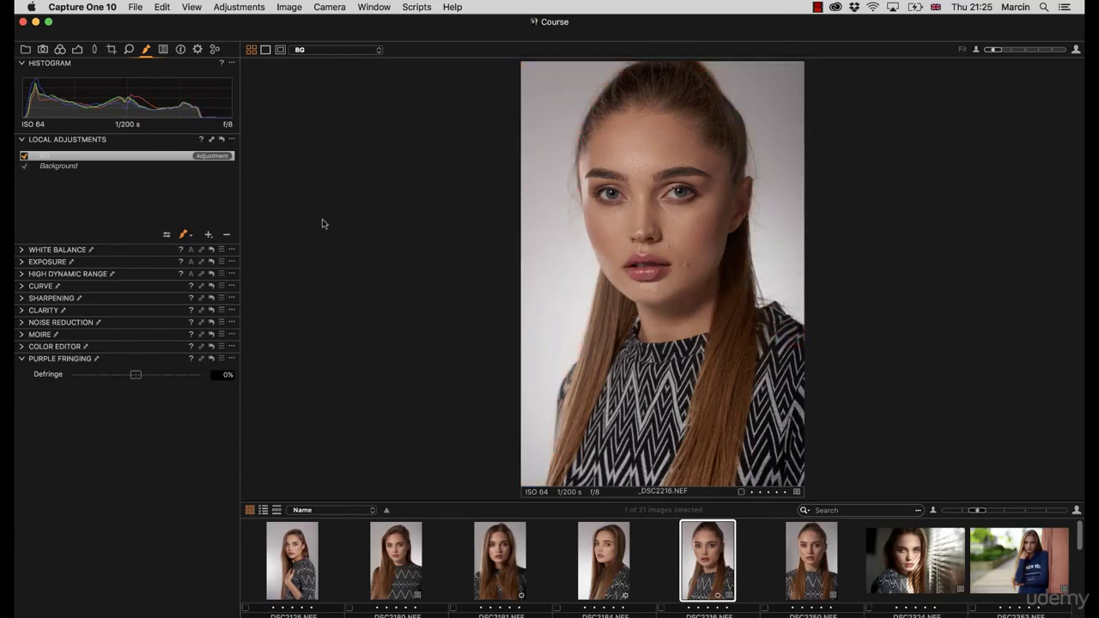
Switch the brush mode to Erase Mask
right_click(546, 285)
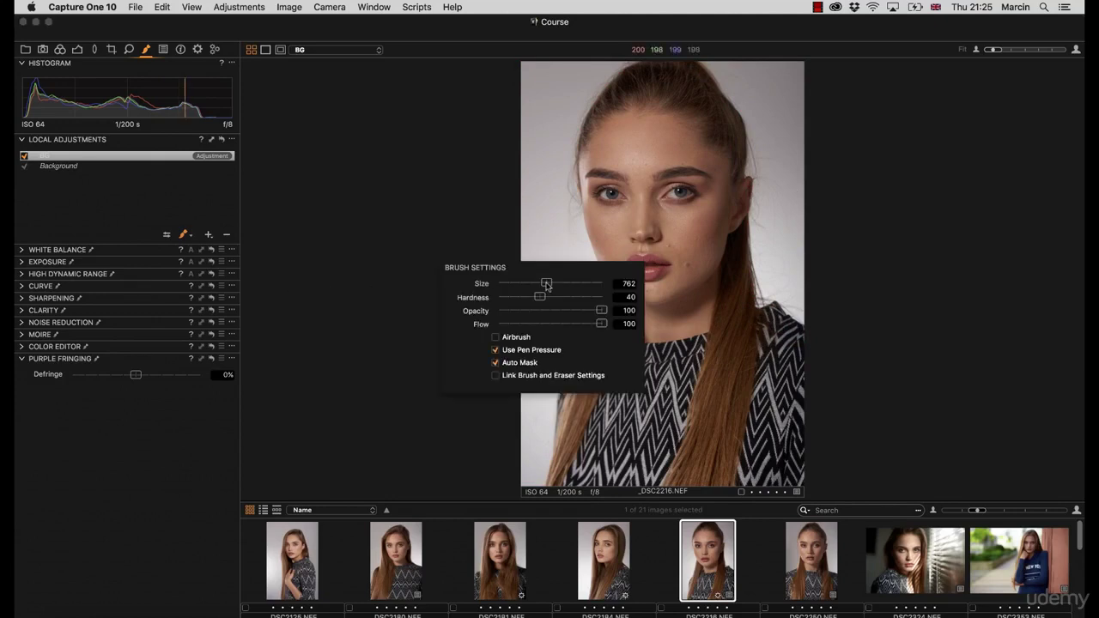
click(167, 236)
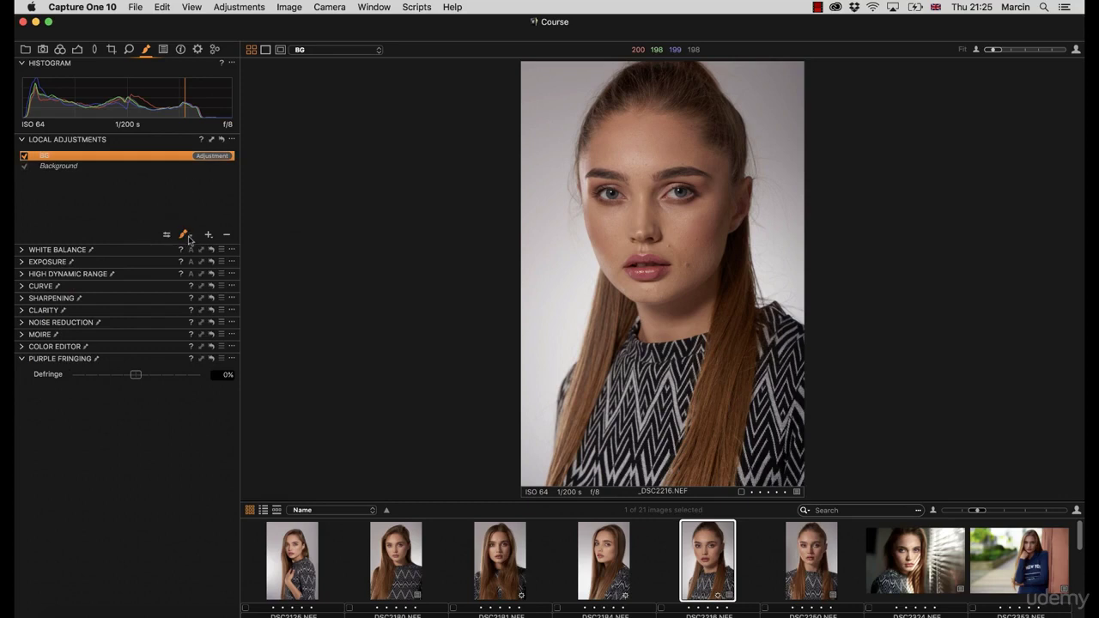
click(190, 239)
click(190, 238)
click(193, 238)
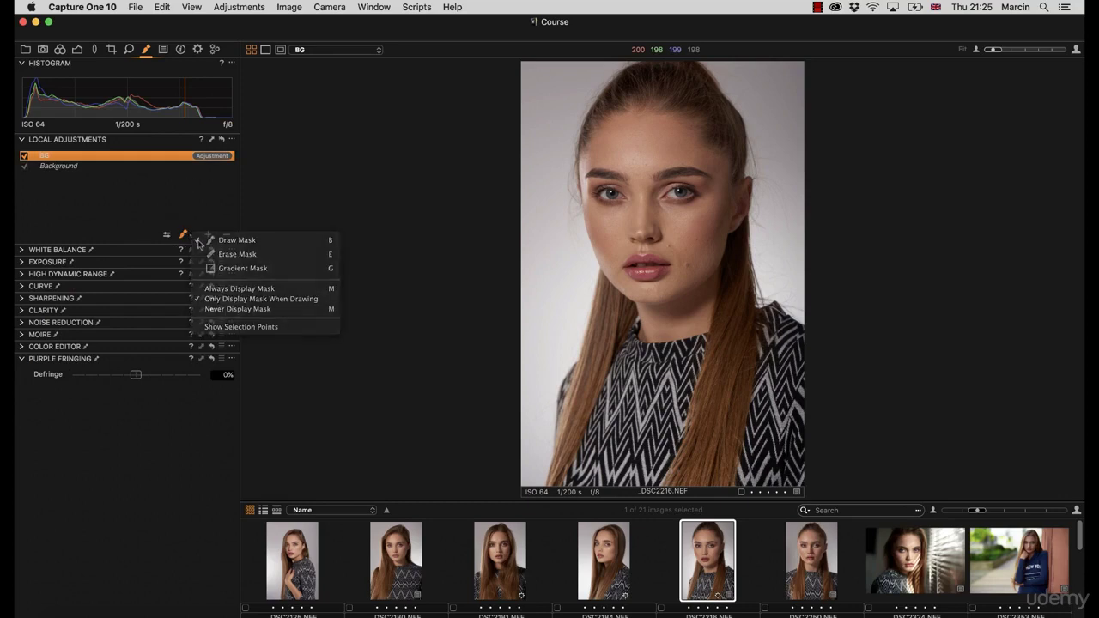
click(198, 241)
click(197, 241)
click(196, 240)
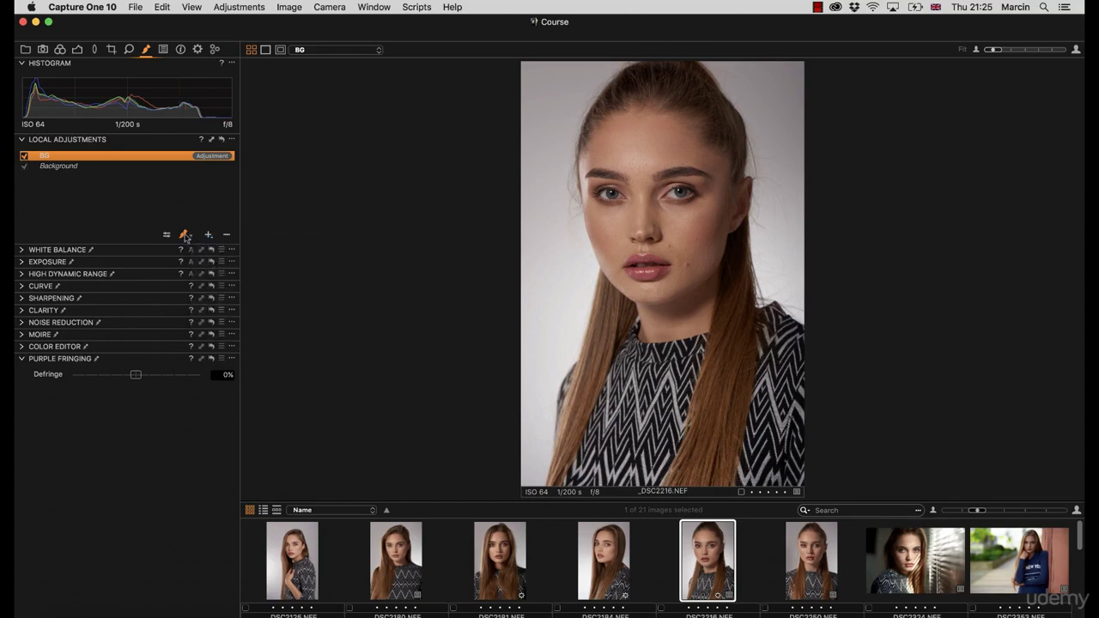
click(184, 238)
click(206, 250)
Erase the mask along the hair edge, hide the mask overlay, and collapse Local Adjustments
mouse_move(717, 273)
mouse_down()
mouse_move(726, 318)
mouse_move(736, 304)
mouse_move(762, 334)
mouse_move(762, 323)
mouse_move(791, 334)
mouse_move(772, 317)
mouse_move(797, 339)
mouse_move(771, 310)
mouse_move(743, 284)
mouse_up()
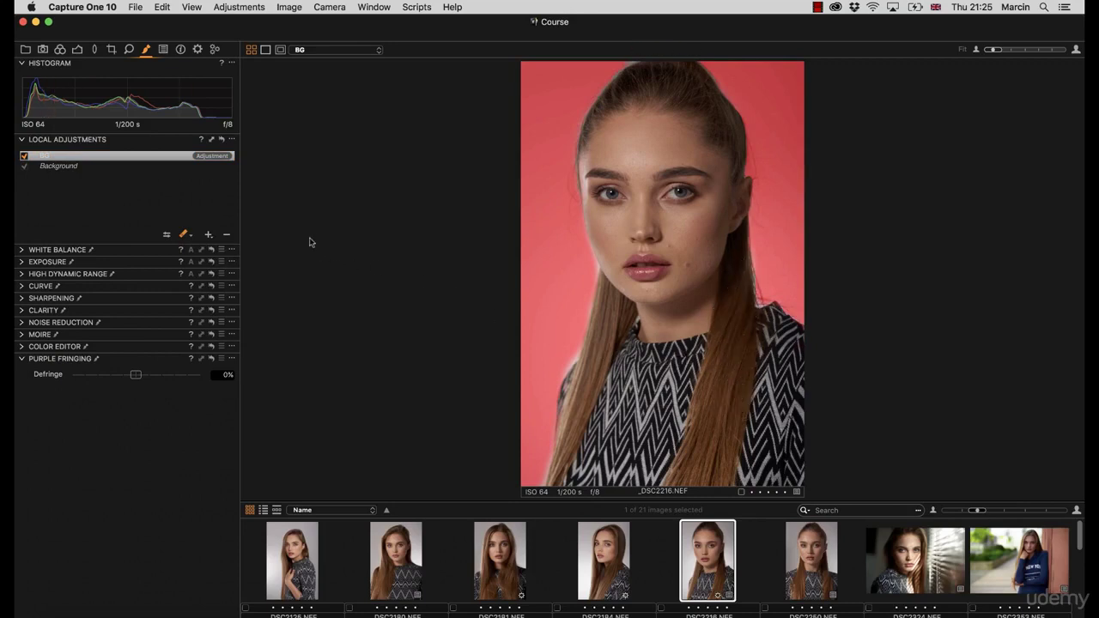
key(m)
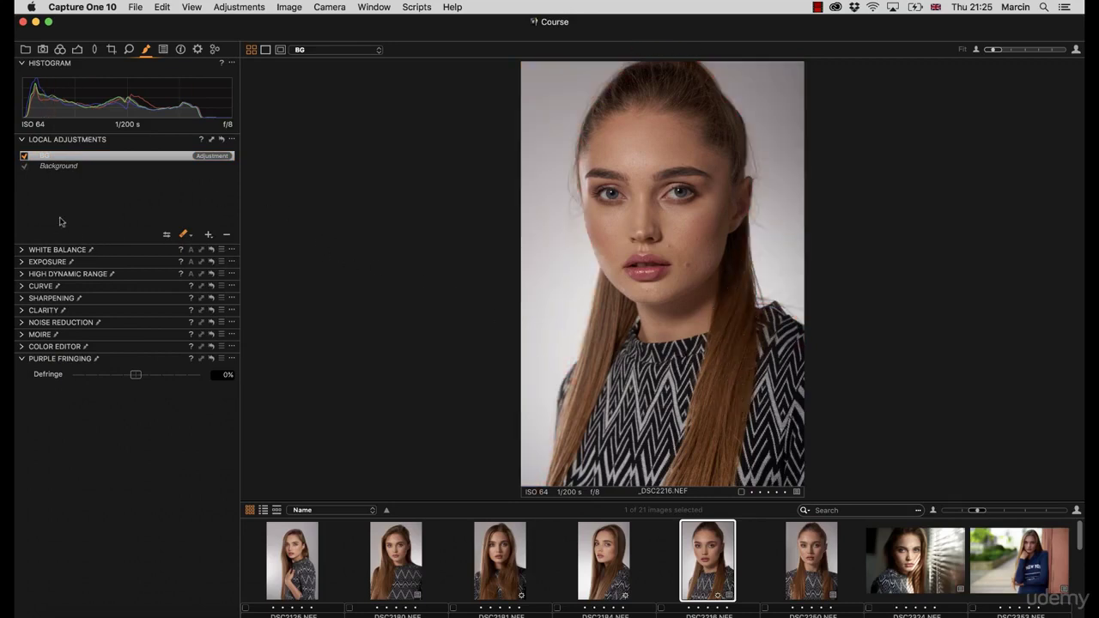
click(22, 139)
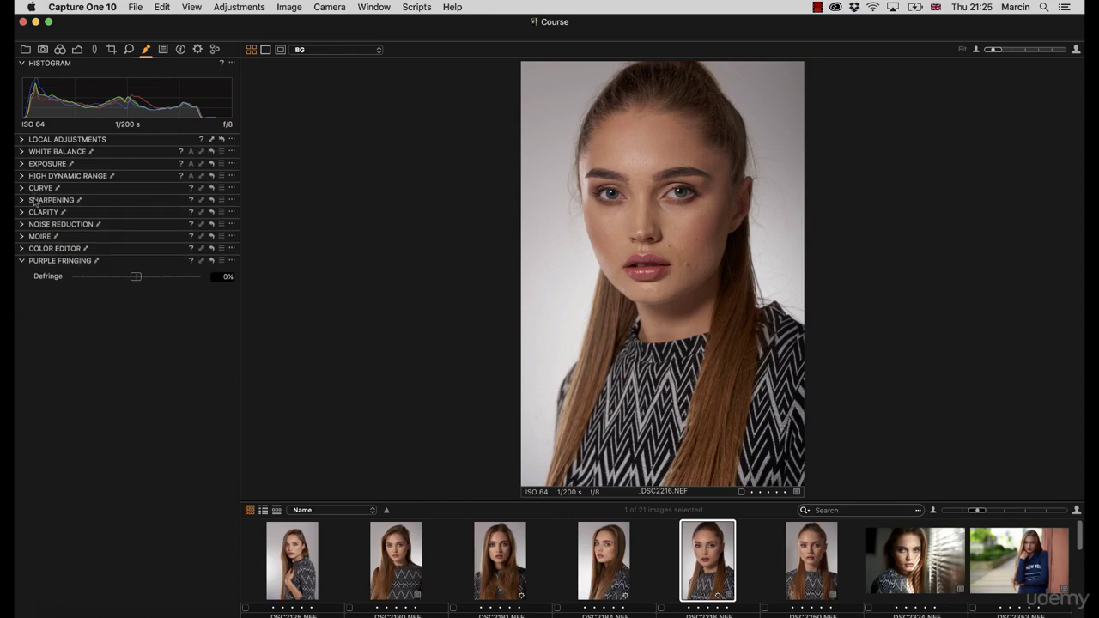
In Color Editor Advanced, sample two grey background colour ranges
alt+click(22, 249)
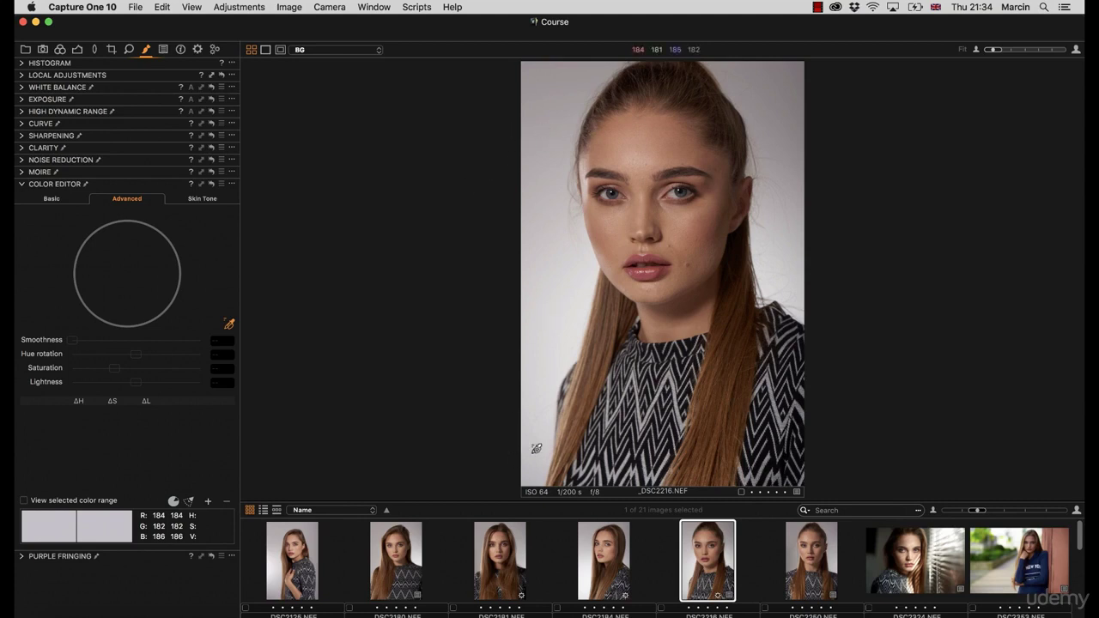
click(786, 86)
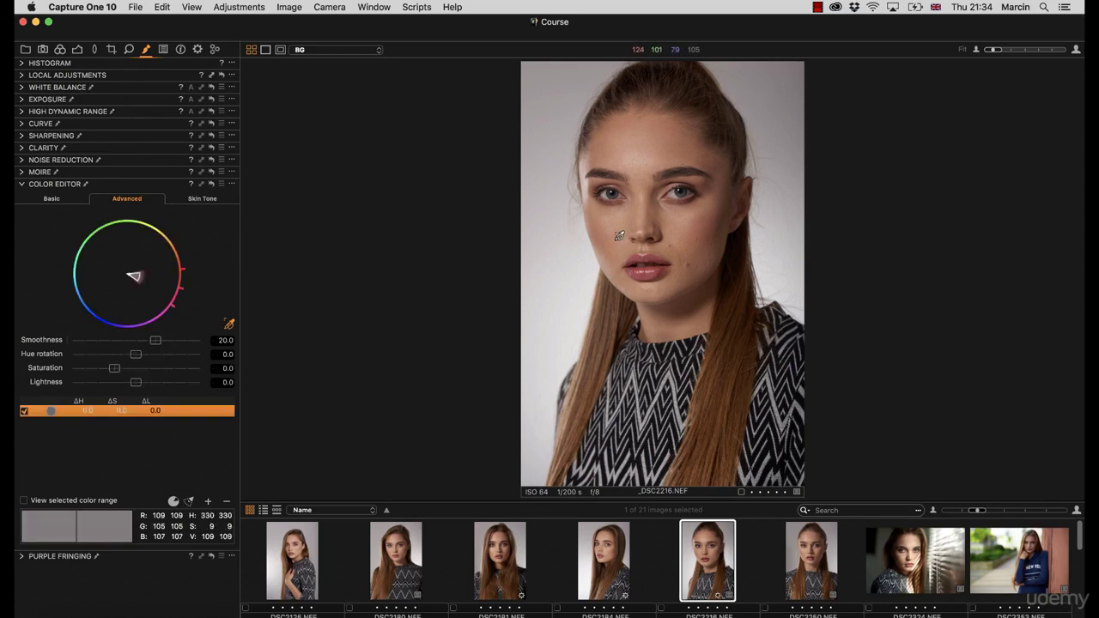
click(532, 439)
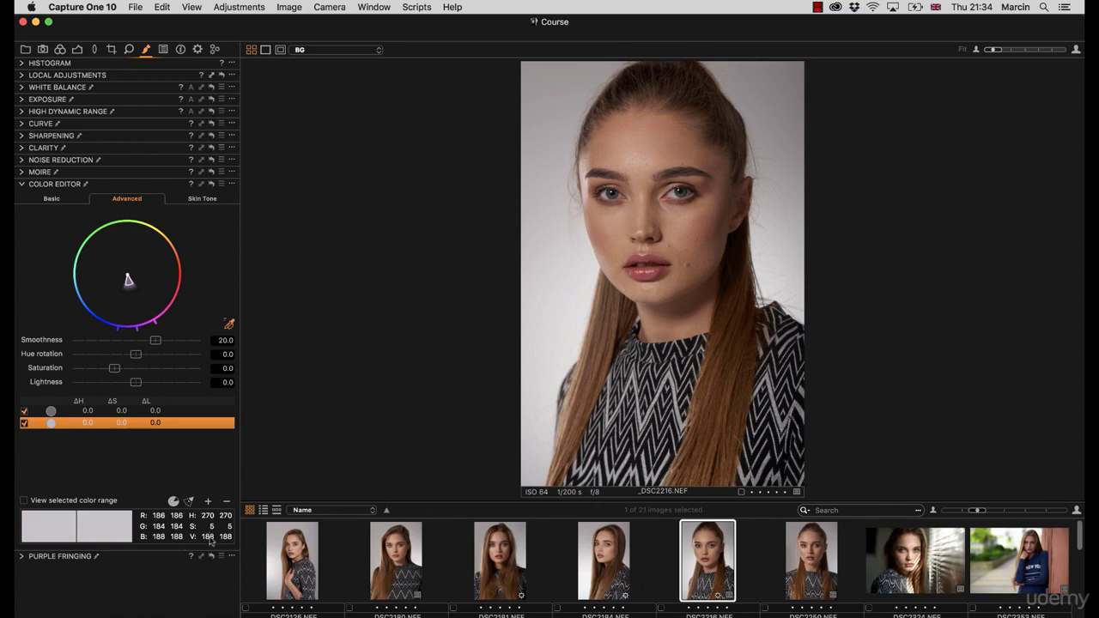
Give the first background range a -30 hue rotation and -40 saturation
click(137, 411)
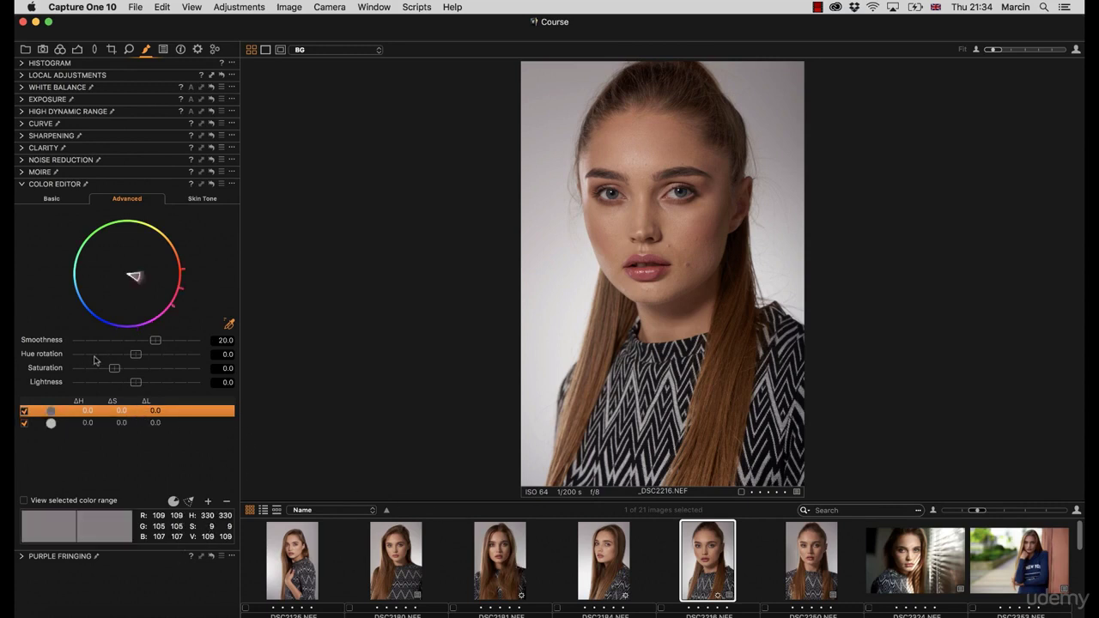
drag(99, 355, 205, 361)
drag(114, 367, 204, 368)
drag(198, 356, 44, 338)
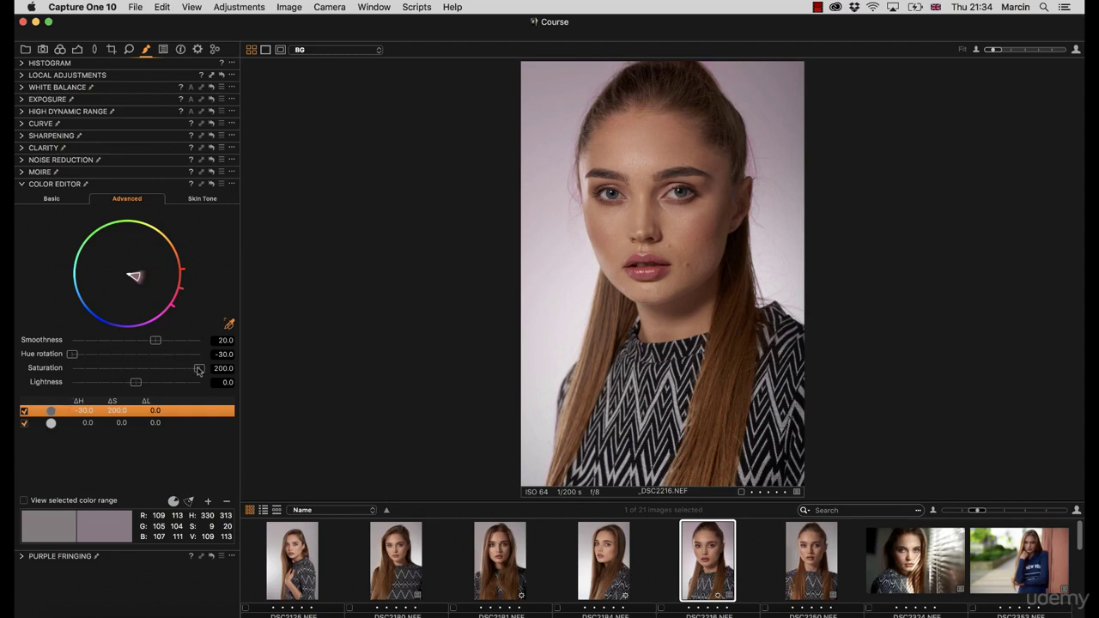
drag(198, 369, 94, 359)
Widen the second range's wedge, then set its hue rotation to -30 and saturation to 120.5
click(86, 423)
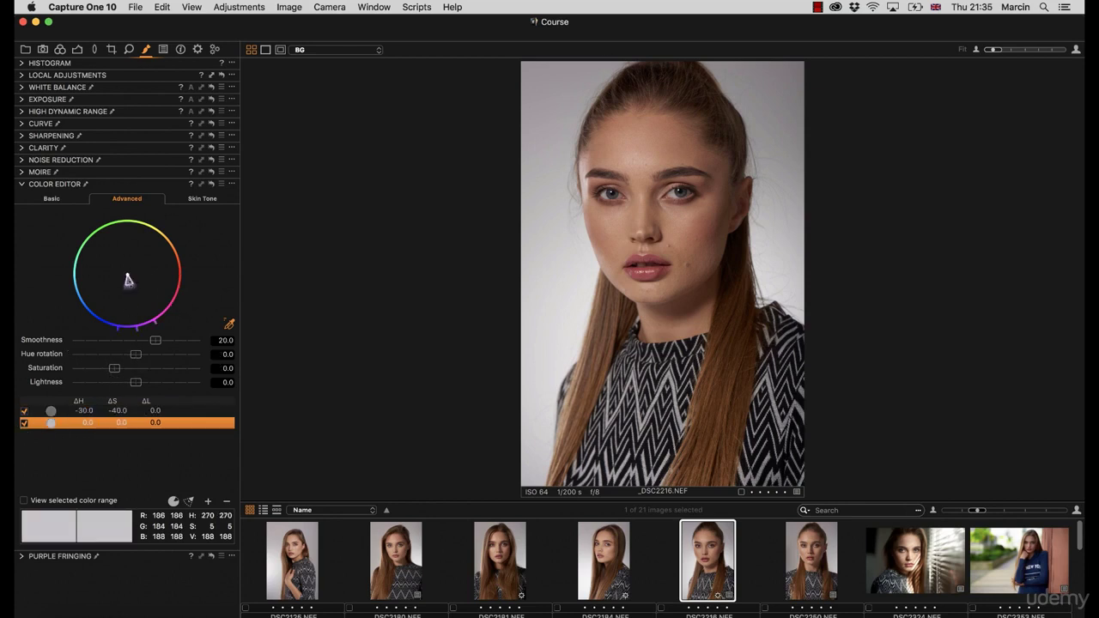
drag(127, 280, 95, 298)
drag(136, 353, 63, 344)
drag(114, 368, 201, 368)
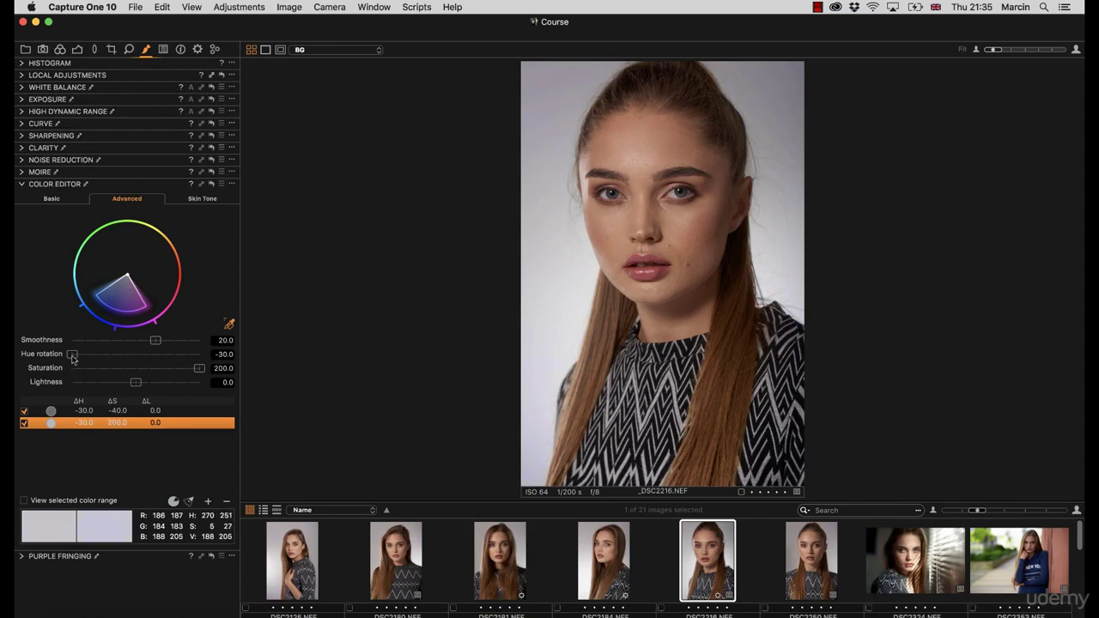
mouse_move(74, 355)
mouse_down()
mouse_move(200, 353)
mouse_move(72, 354)
mouse_up()
drag(200, 368, 140, 366)
drag(143, 374, 167, 371)
Add a third background range with hue -30 and saturation -25.5, comparing against DSC2184
click(557, 119)
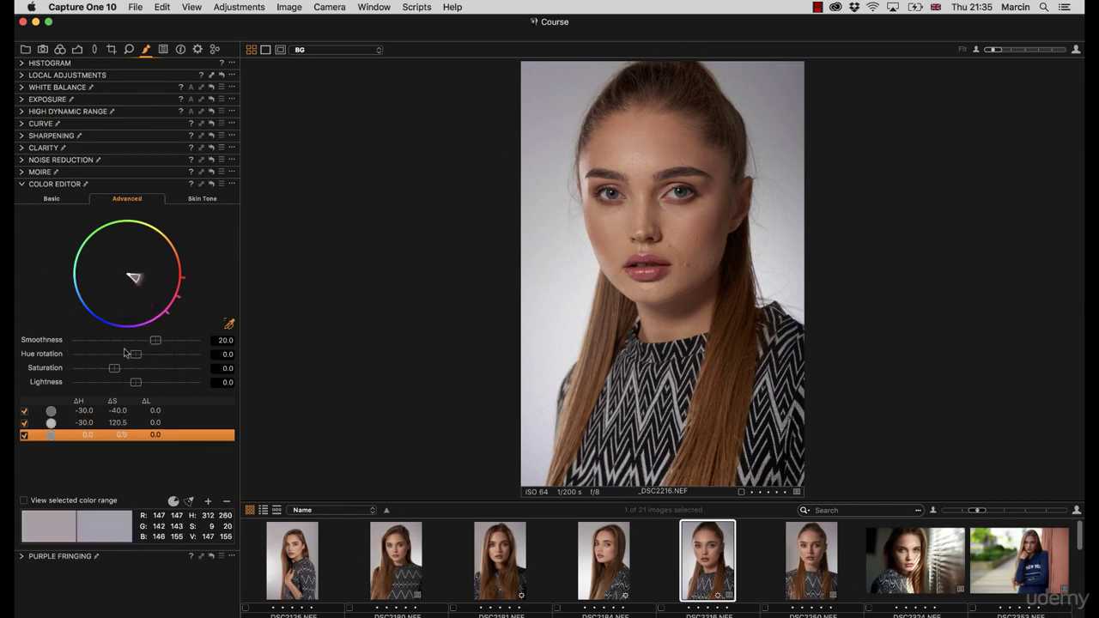
mouse_move(111, 356)
mouse_down()
mouse_move(63, 350)
mouse_move(192, 367)
mouse_move(117, 369)
mouse_up()
click(601, 557)
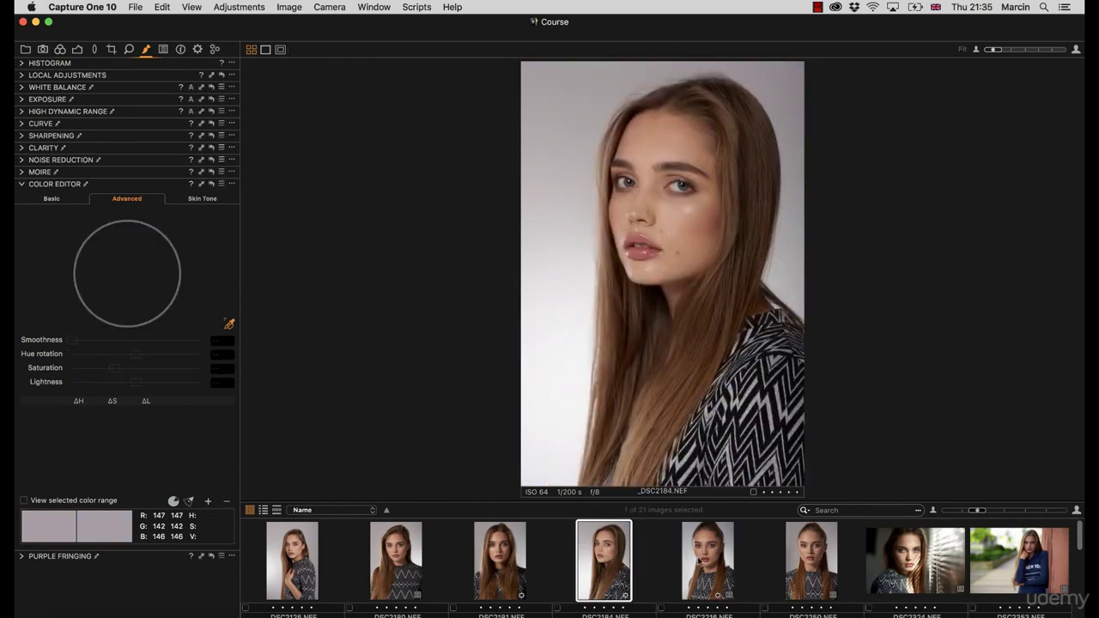
key(Right)
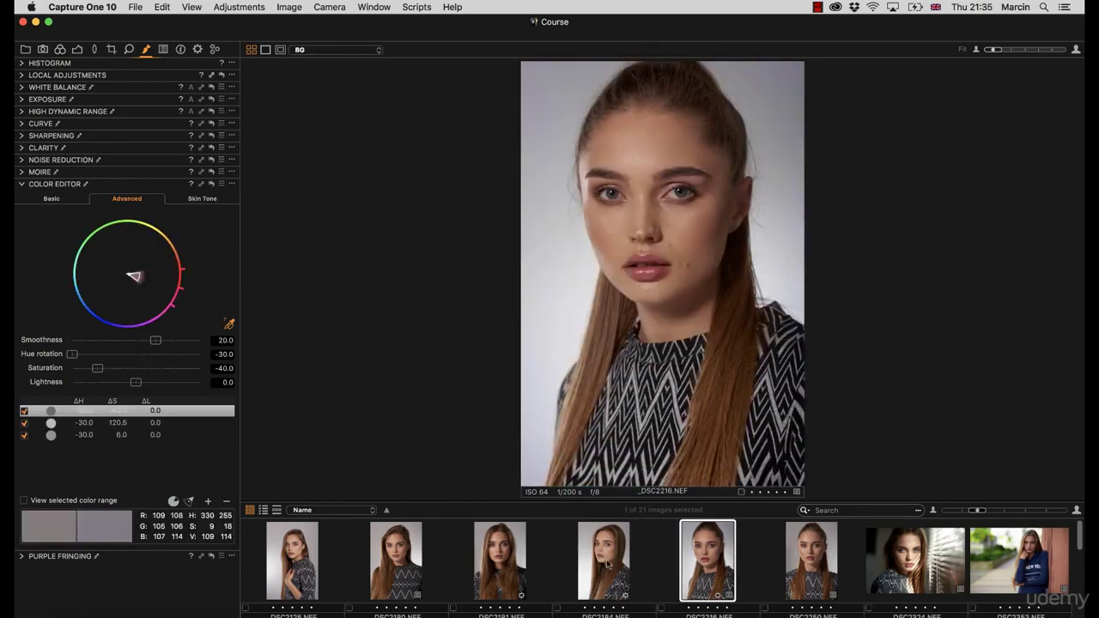
key(Left)
click(719, 568)
click(113, 434)
drag(117, 373, 104, 370)
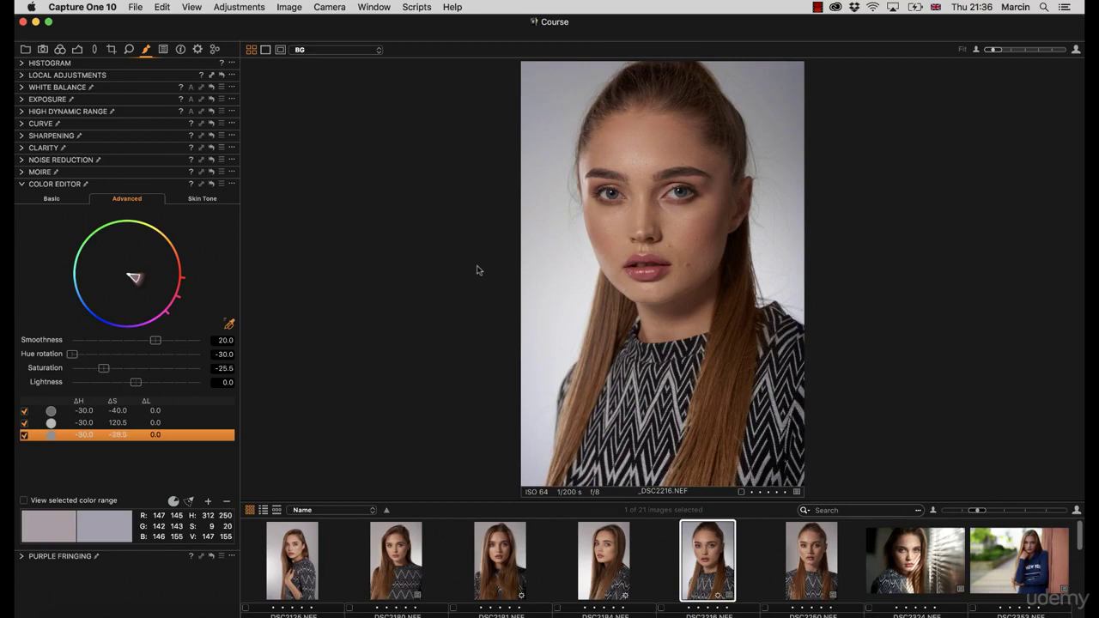
Add a fourth background range with hue -29.4 and saturation 33
click(552, 111)
mouse_move(136, 352)
mouse_down()
mouse_move(78, 353)
mouse_move(182, 374)
mouse_move(131, 369)
mouse_up()
drag(129, 367, 127, 367)
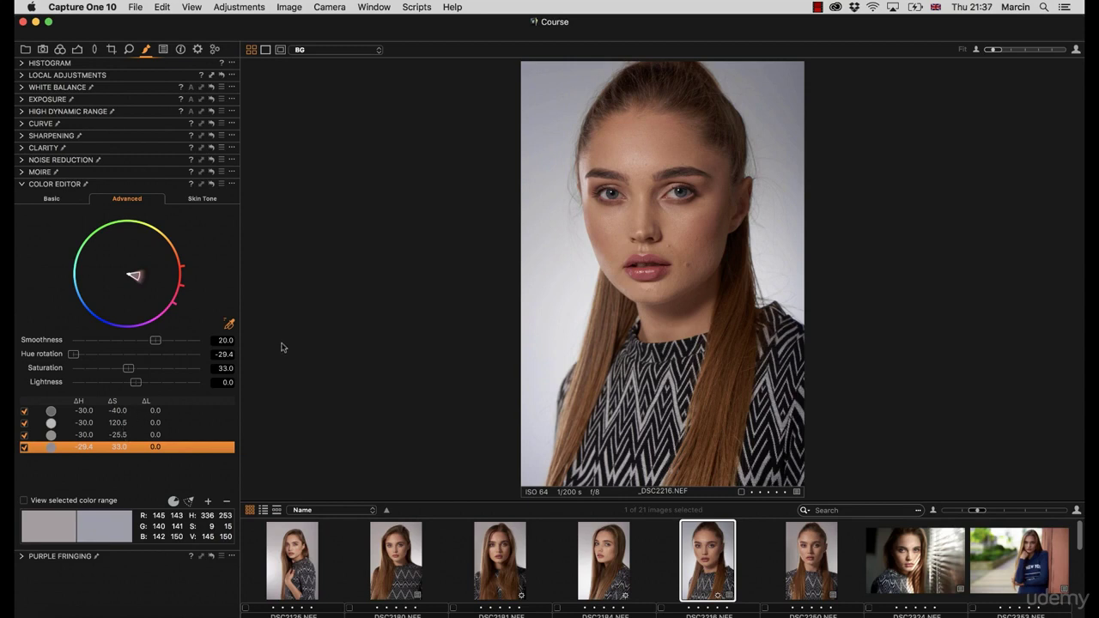
Make the Background layer the active local adjustment layer
click(22, 75)
click(58, 102)
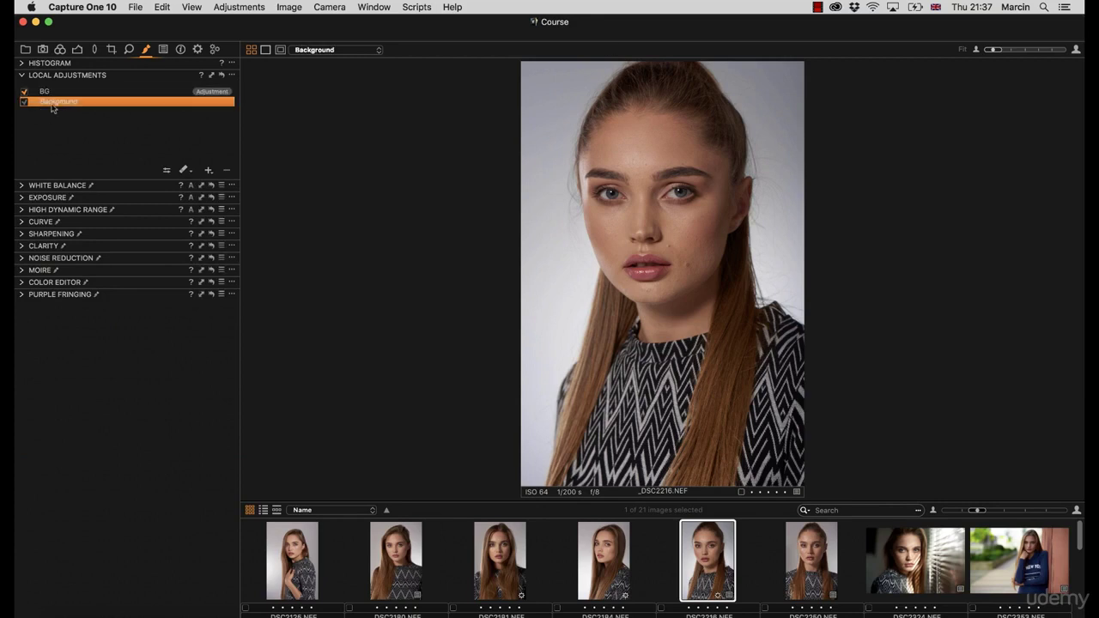
click(23, 76)
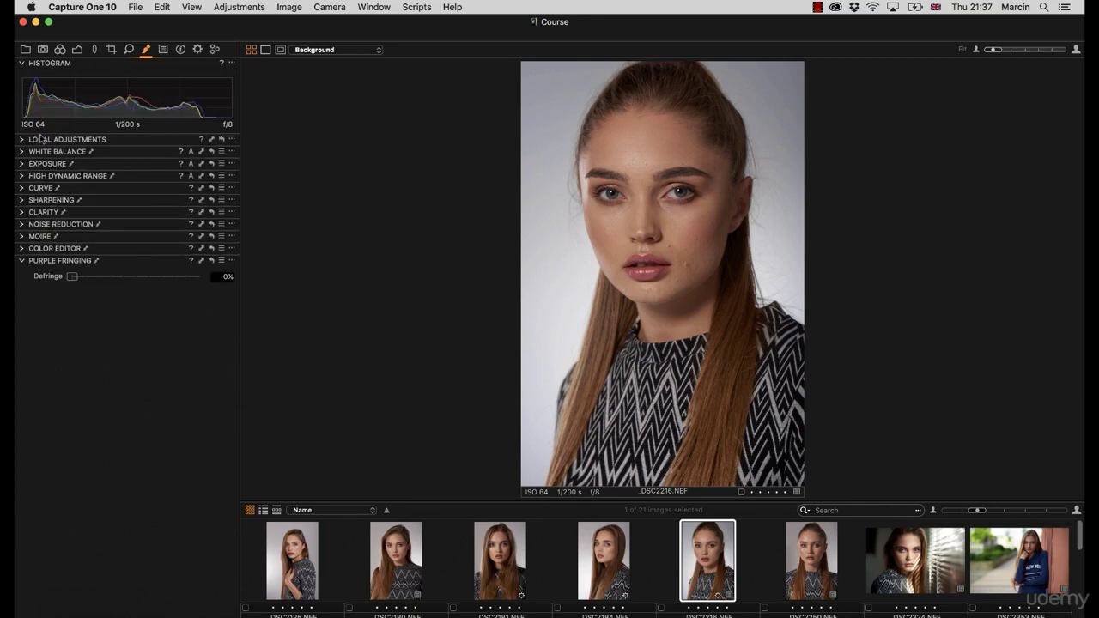
Sample the cheek in Skin Tone, lower its saturation to -2.7, and compare with DSC2250 and DSC2184
click(23, 248)
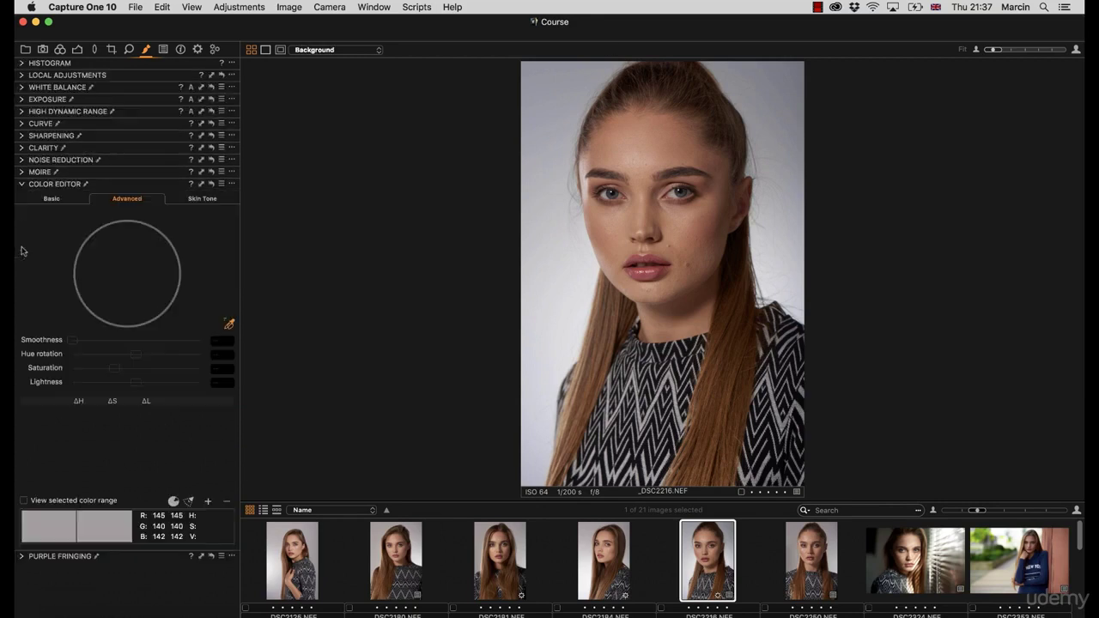
click(198, 200)
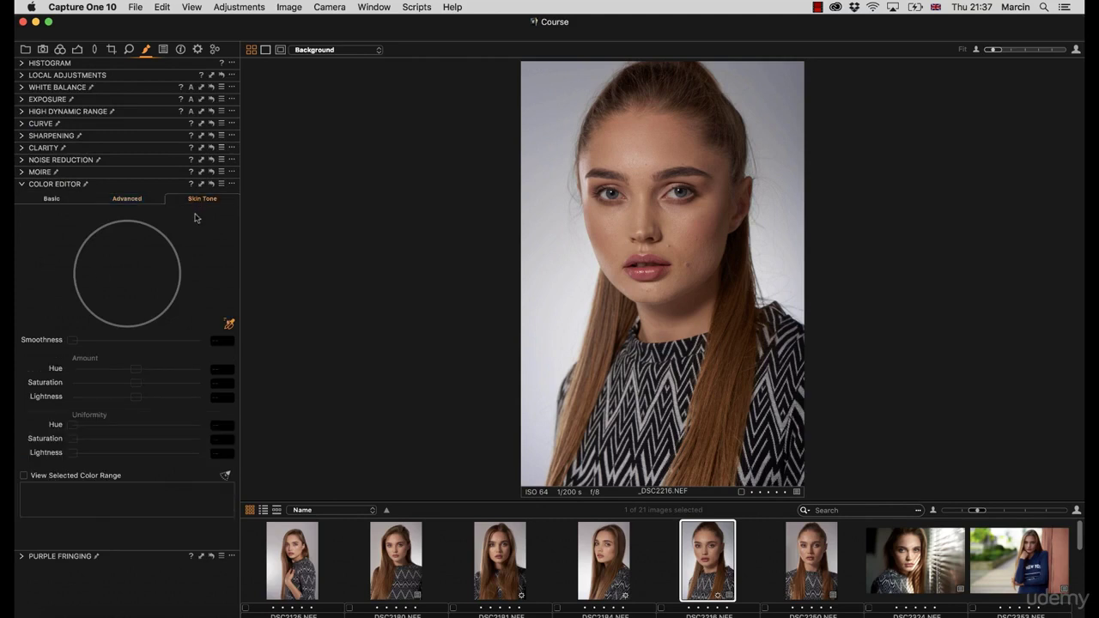
click(225, 325)
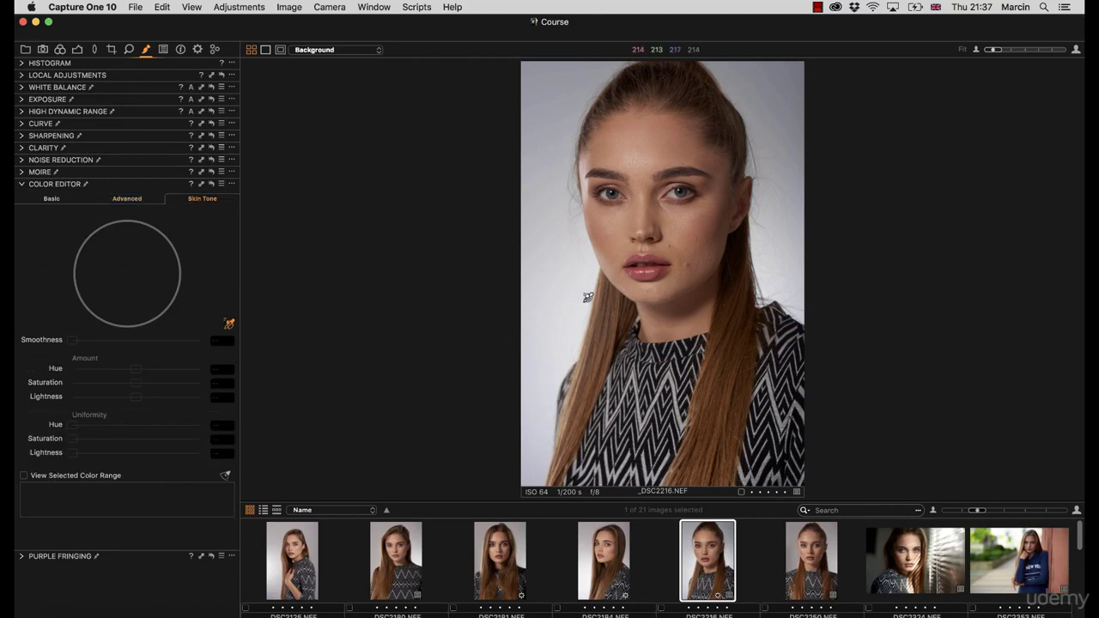
click(618, 243)
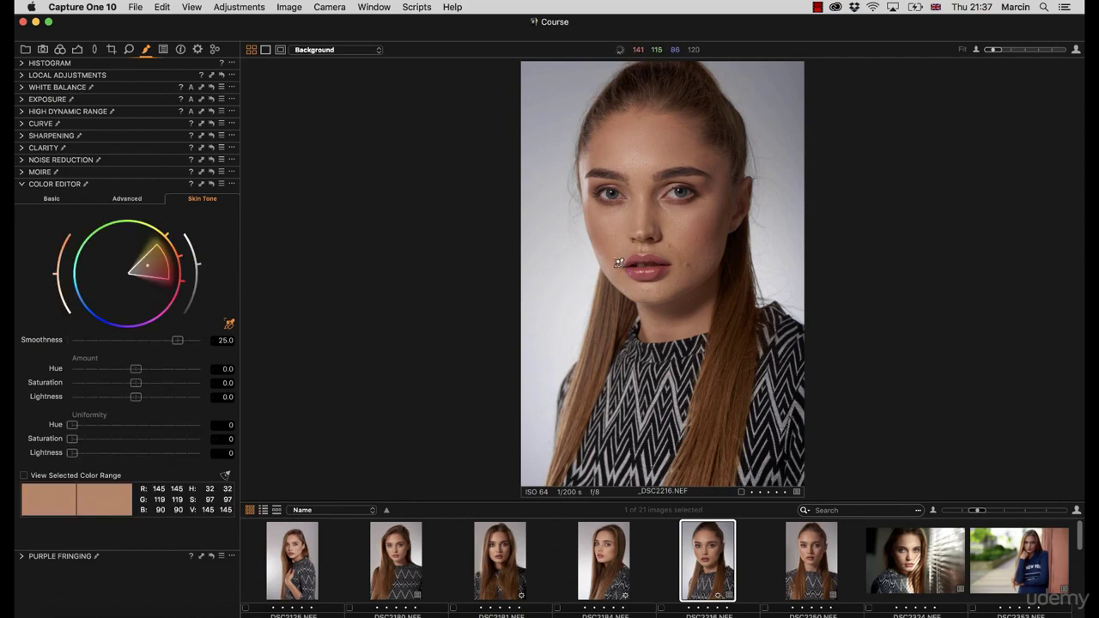
mouse_move(135, 384)
mouse_down()
mouse_move(184, 388)
mouse_move(130, 383)
mouse_up()
click(802, 570)
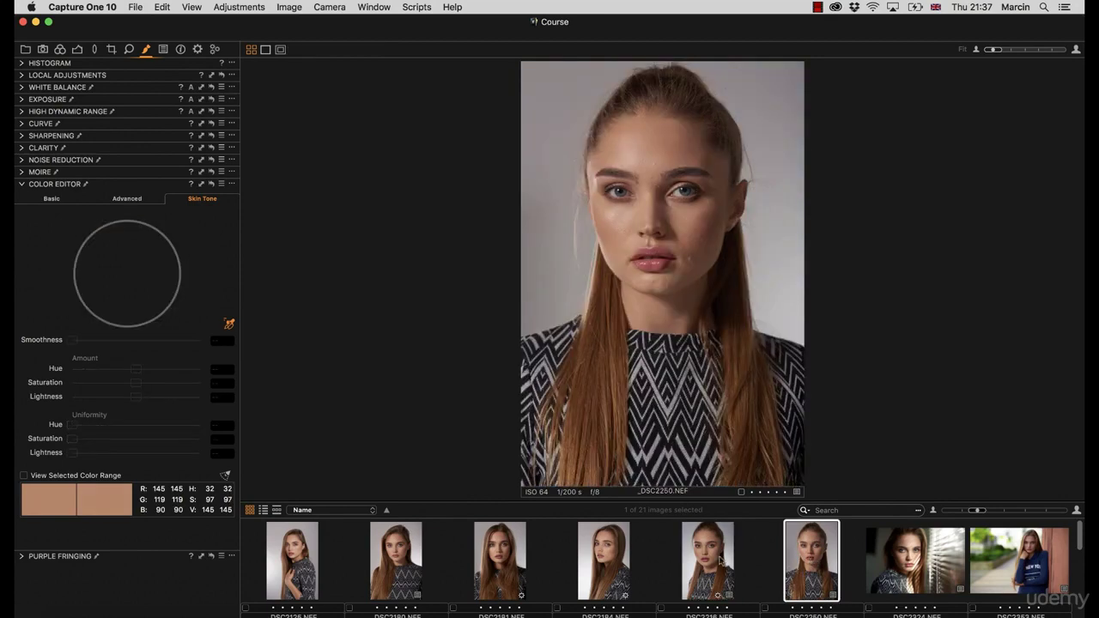
click(605, 556)
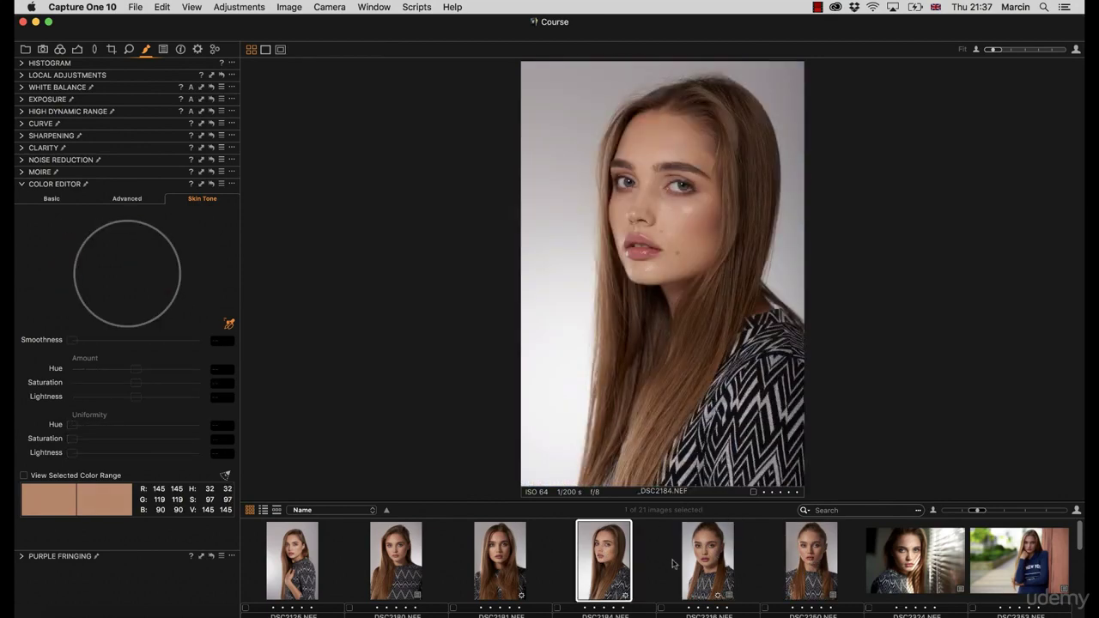
click(692, 572)
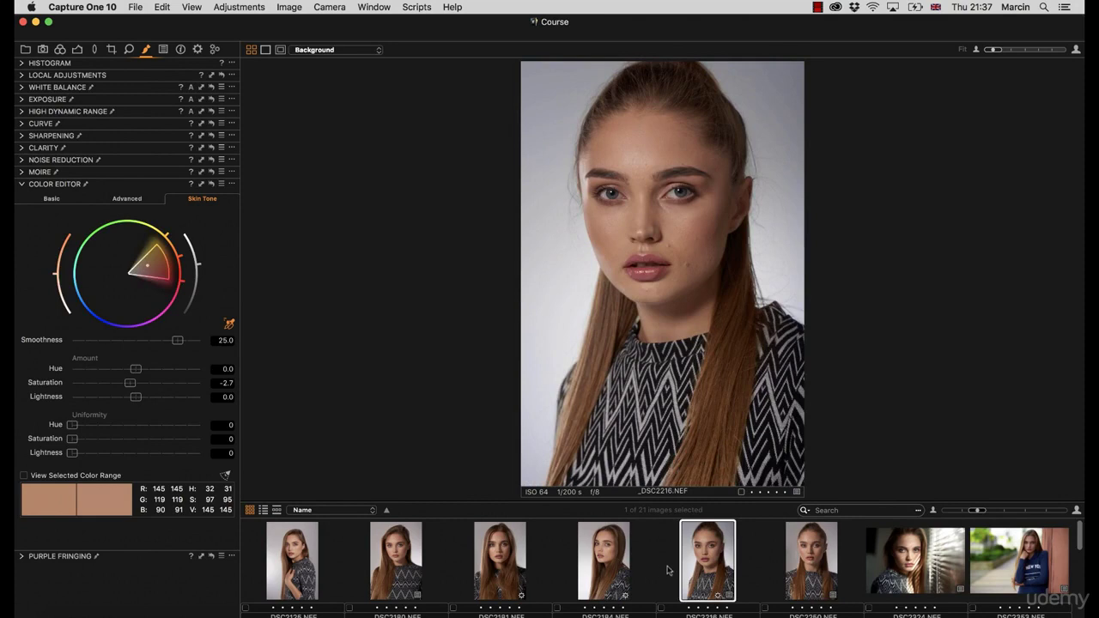
Set the output naming format to 'Portrait 1' and choose a new output destination folder
click(198, 50)
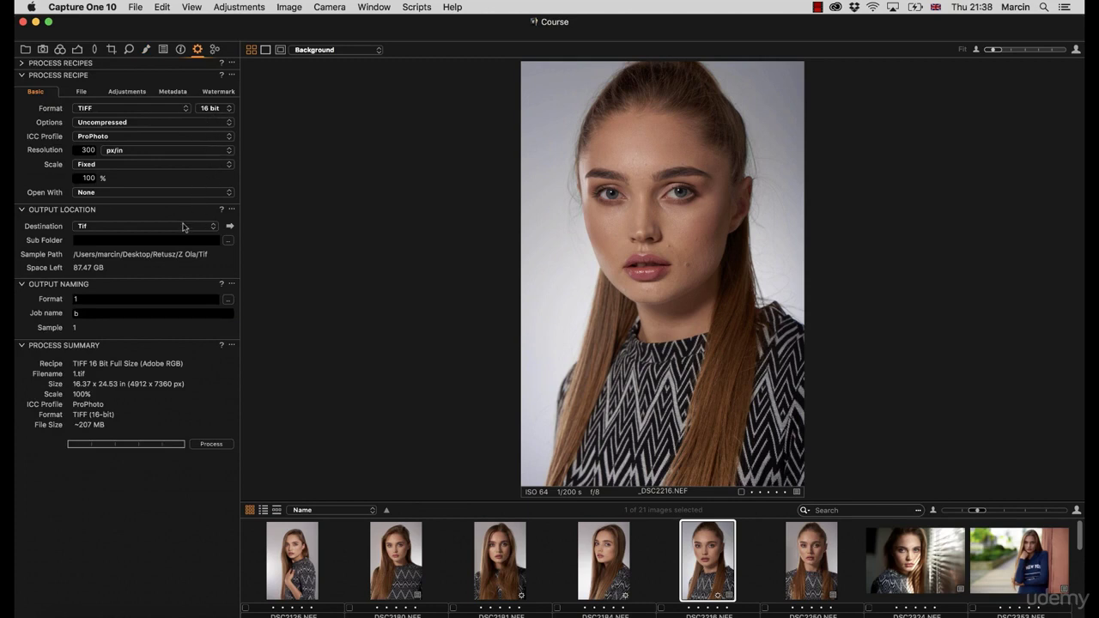
click(134, 295)
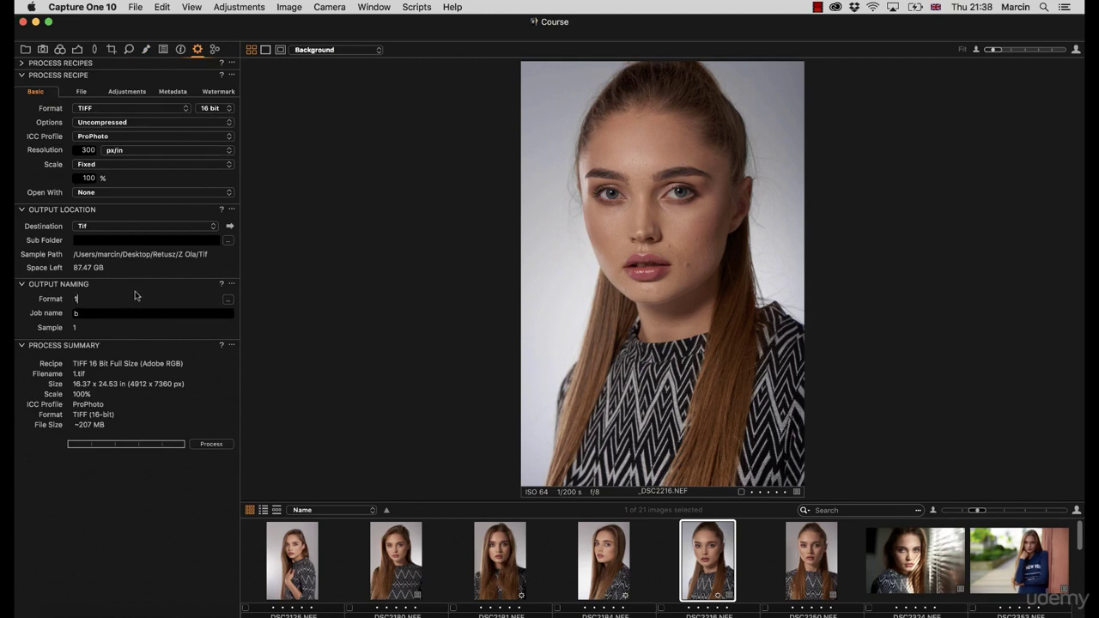
key(BackSpace)
text(Portrait)
click(208, 229)
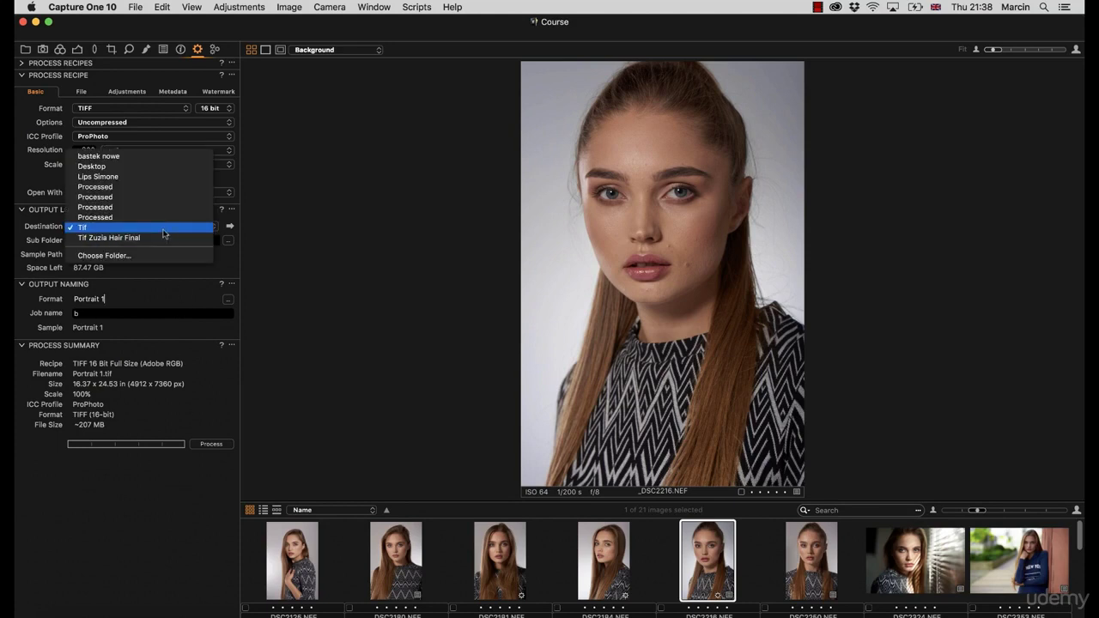
click(146, 256)
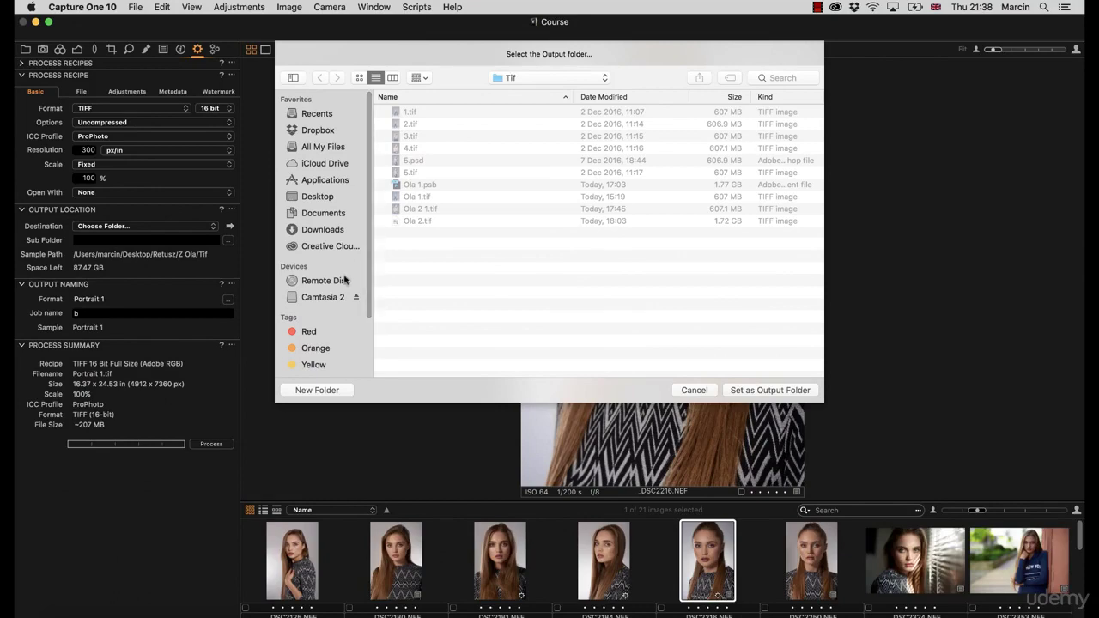
Navigate to Desktop > Course > Processed and set it as the output folder
click(318, 196)
drag(819, 169, 820, 197)
scroll(815, 206, down, 10)
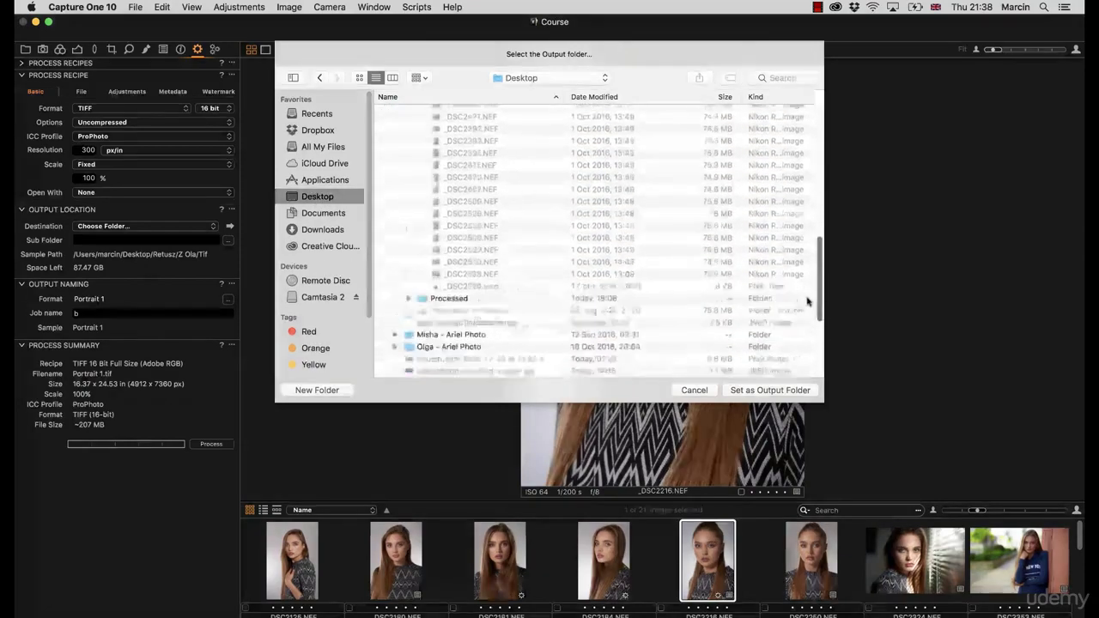
scroll(807, 223, up, 8)
scroll(805, 226, up, 5)
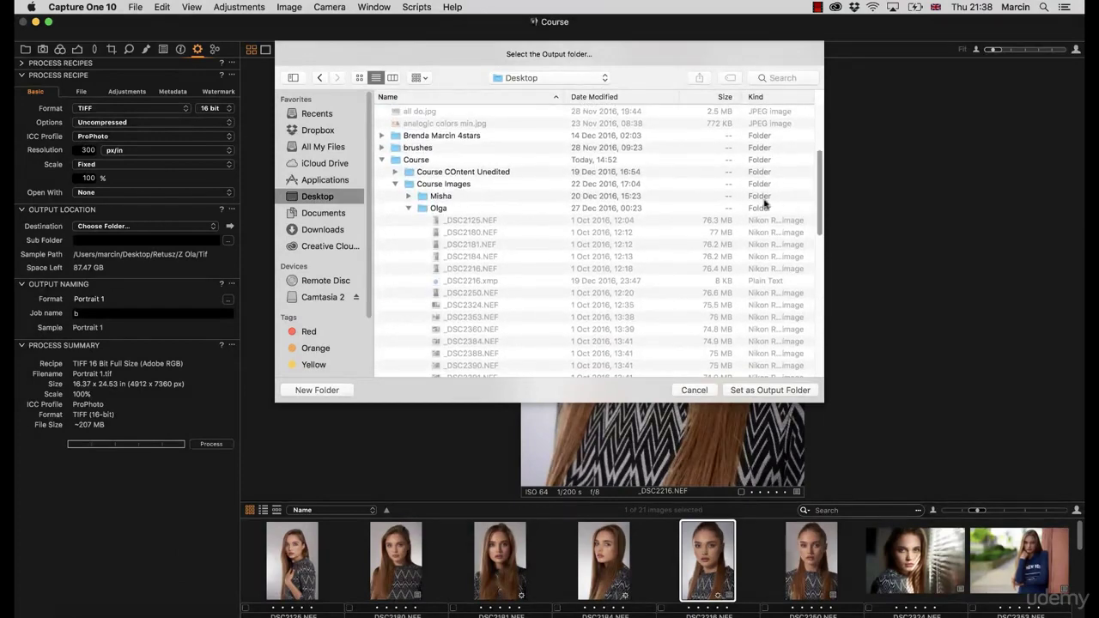
double_click(418, 161)
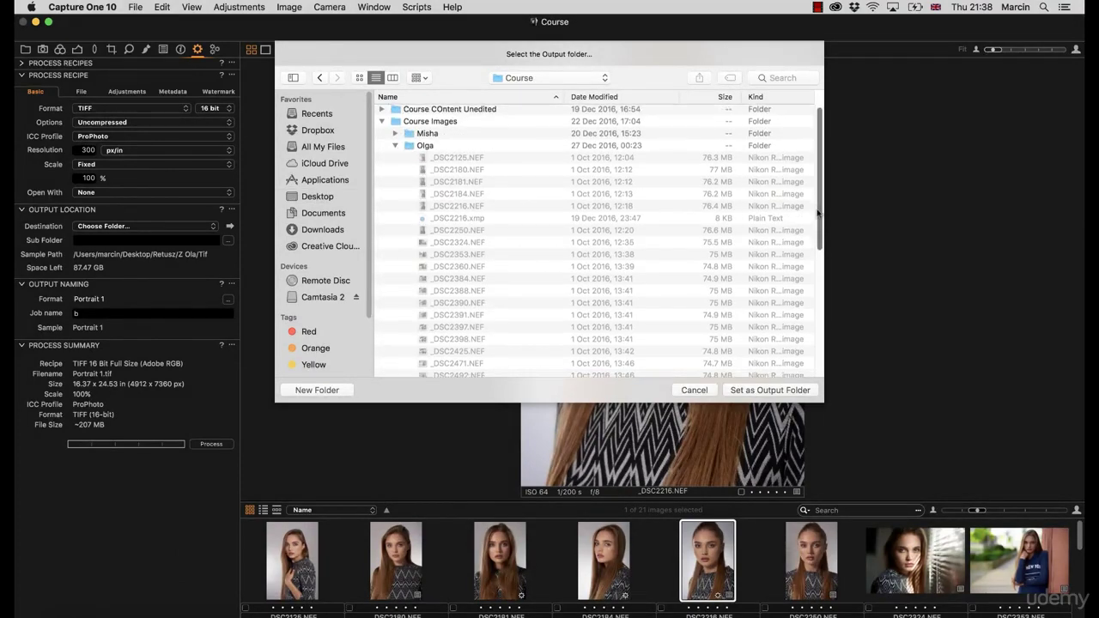
scroll(801, 207, down, 10)
click(420, 277)
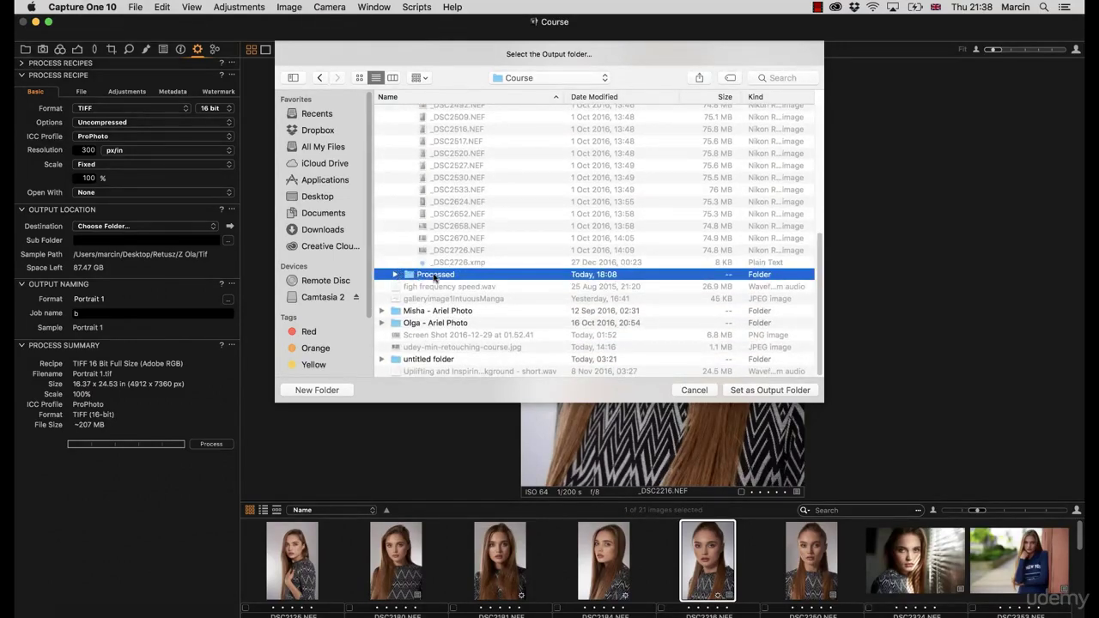
click(395, 275)
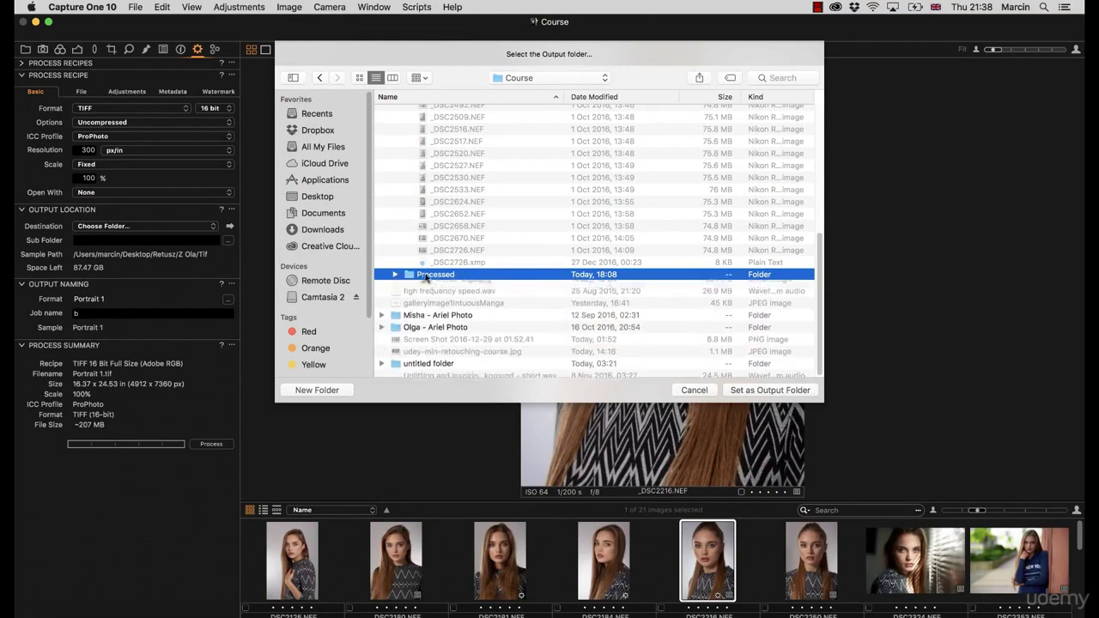
double_click(429, 274)
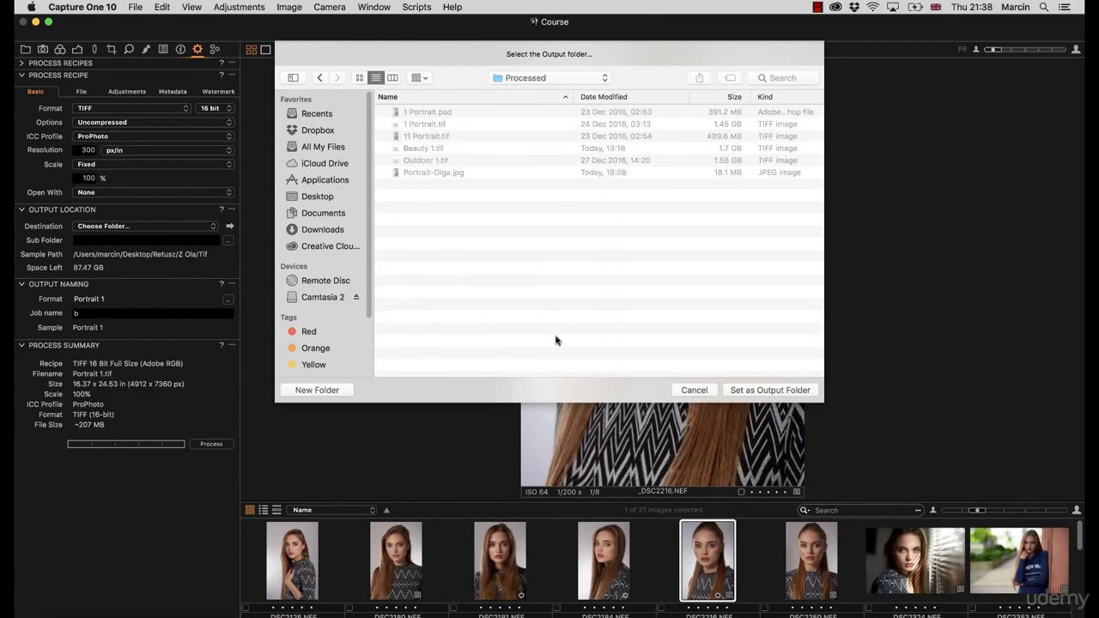
click(740, 390)
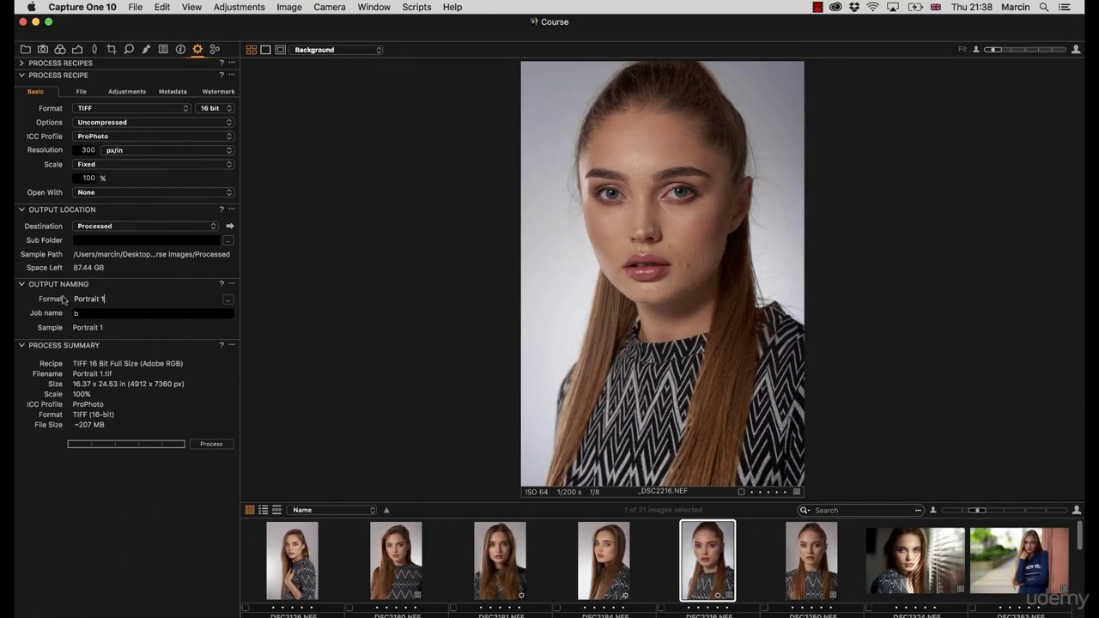
Process the portrait to render Portrait 1.tif as a 16-bit ProPhoto TIFF
click(206, 443)
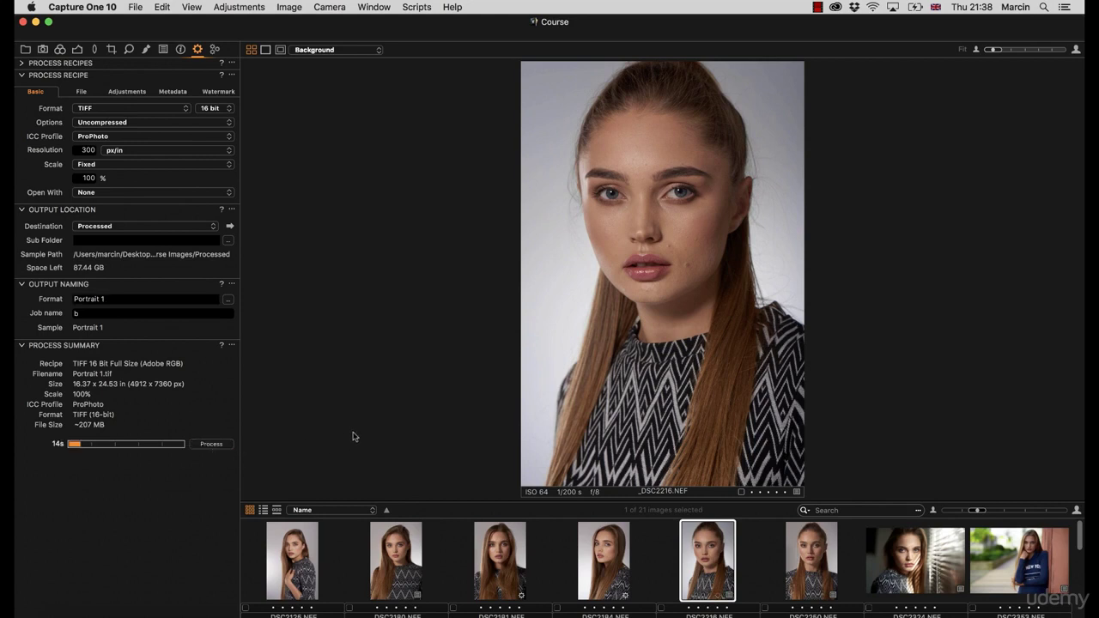